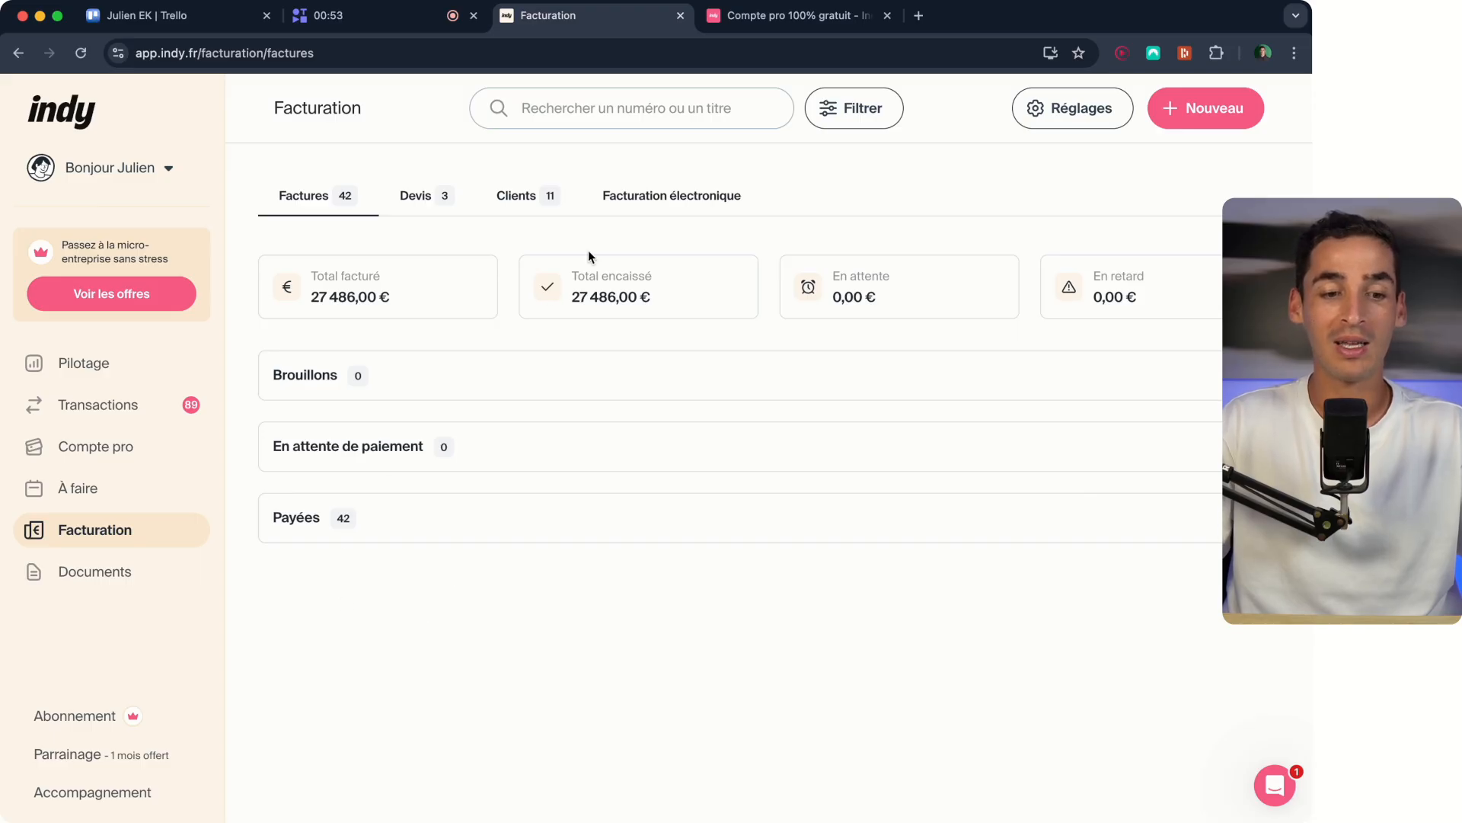
- Start a new invoice and open the document design options in its settings
click(1195, 116)
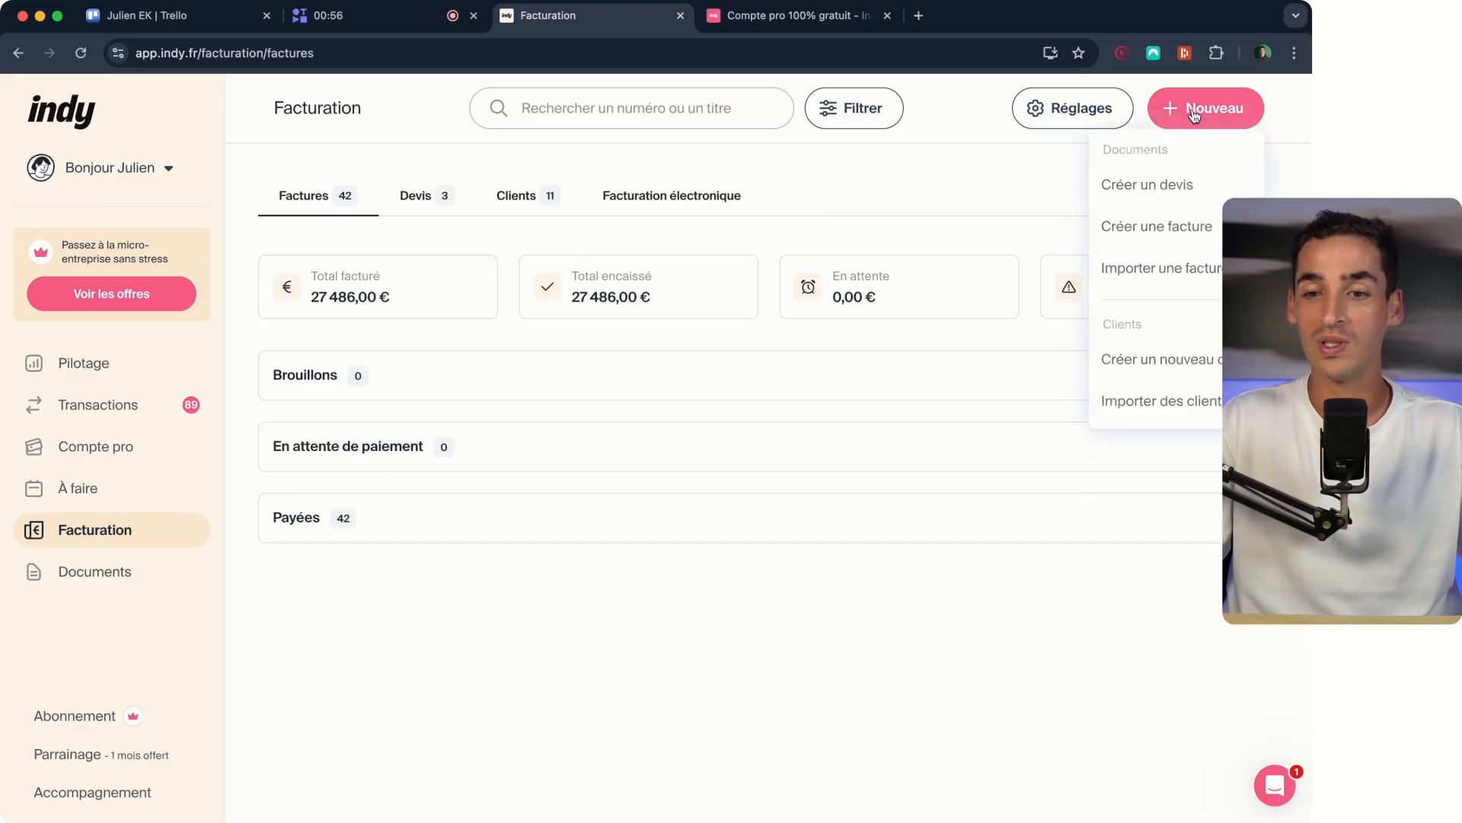
click(1171, 230)
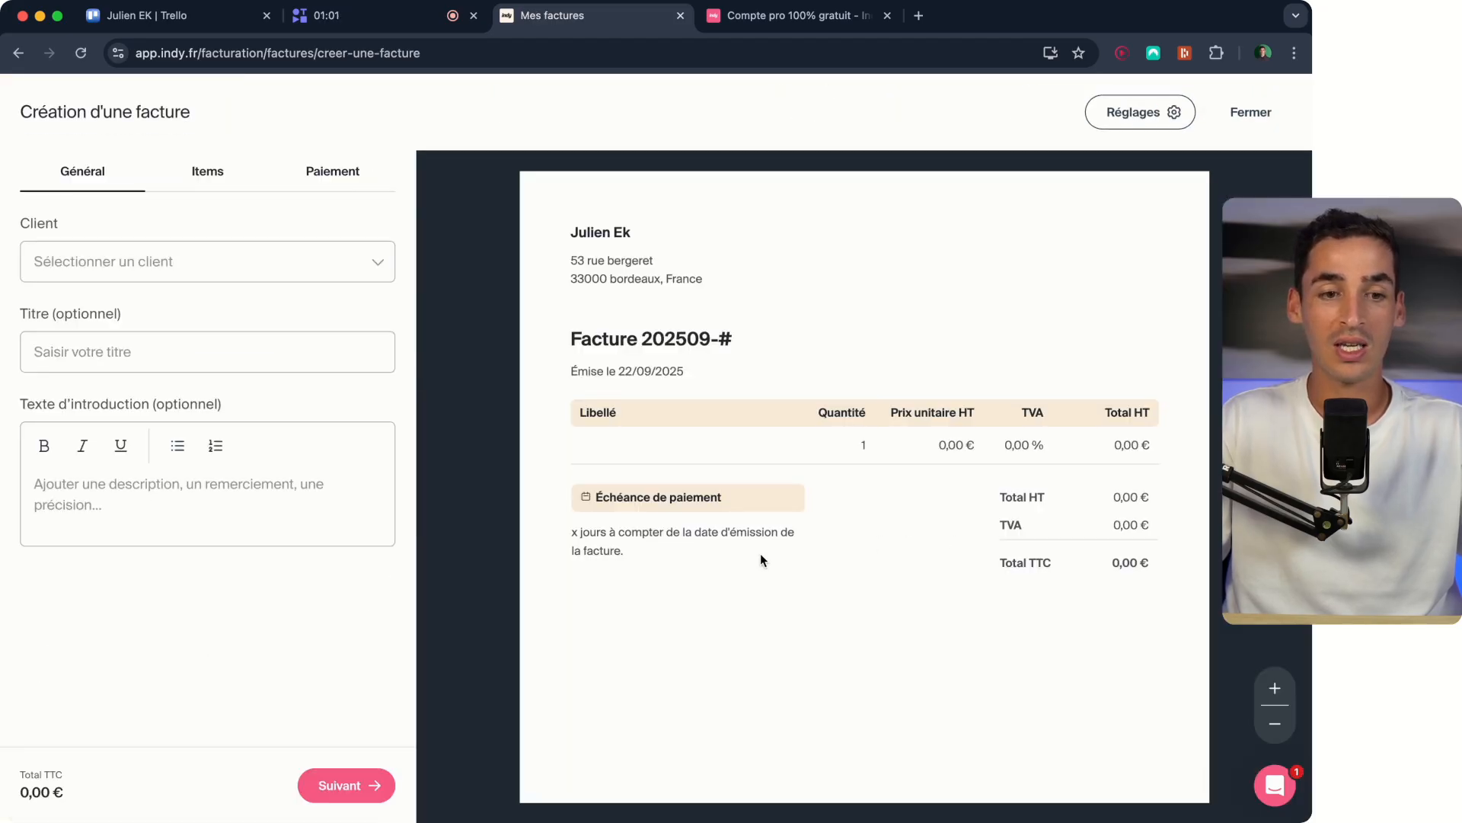
click(1140, 126)
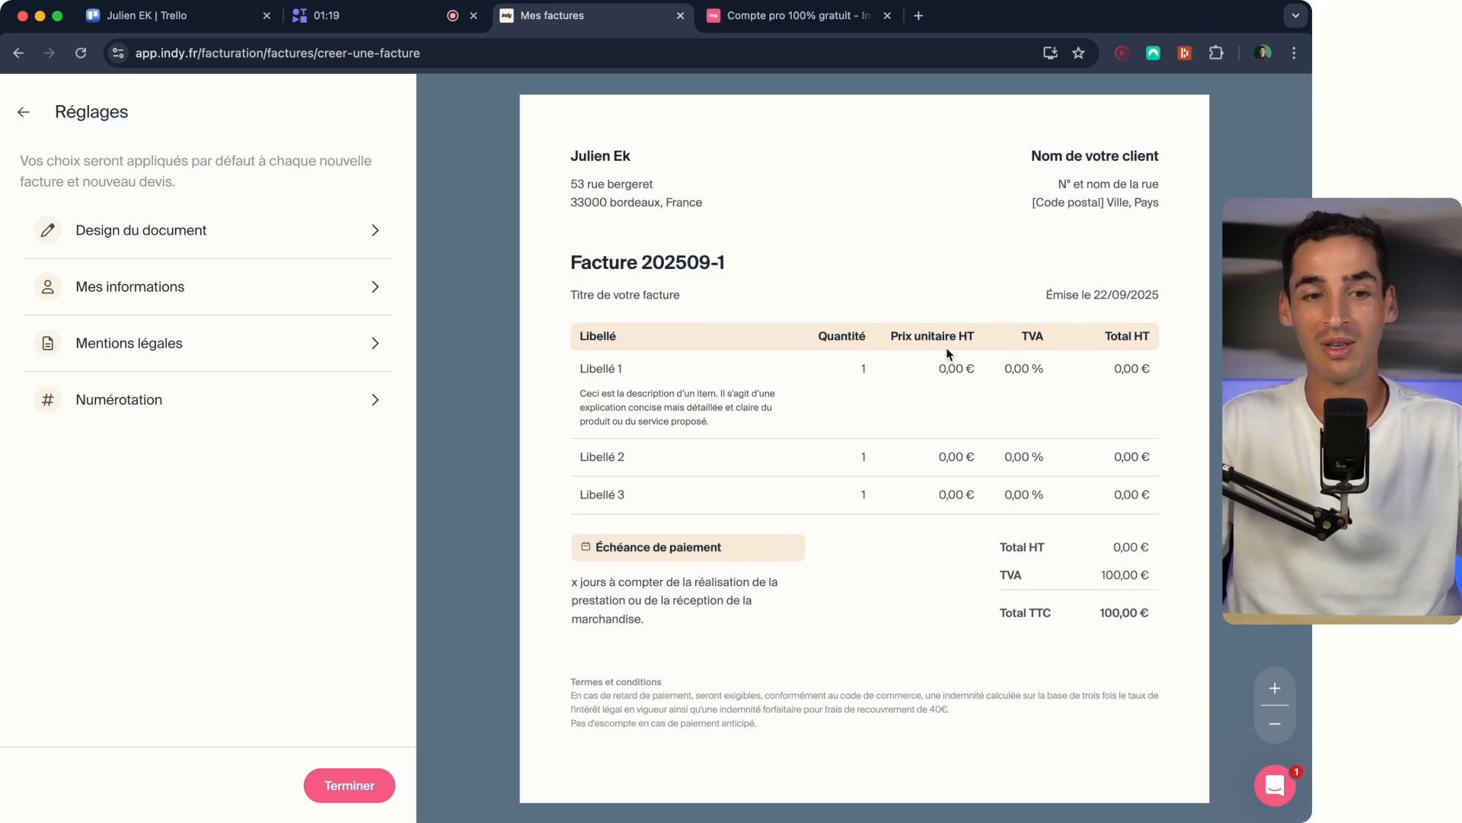
click(261, 228)
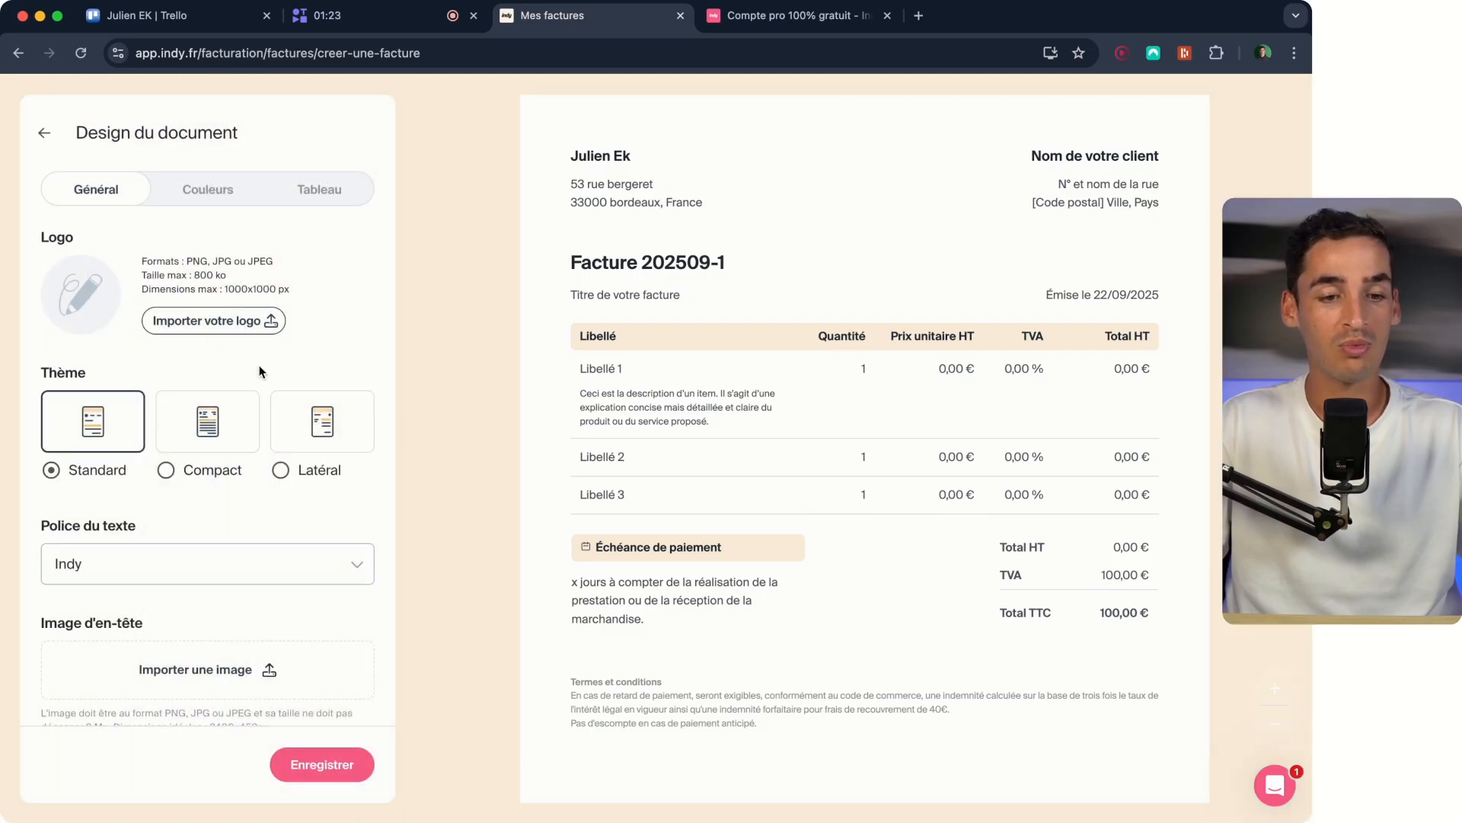
- Preview the Compact and Latéral themes on the invoice and return to the Standard theme
click(206, 434)
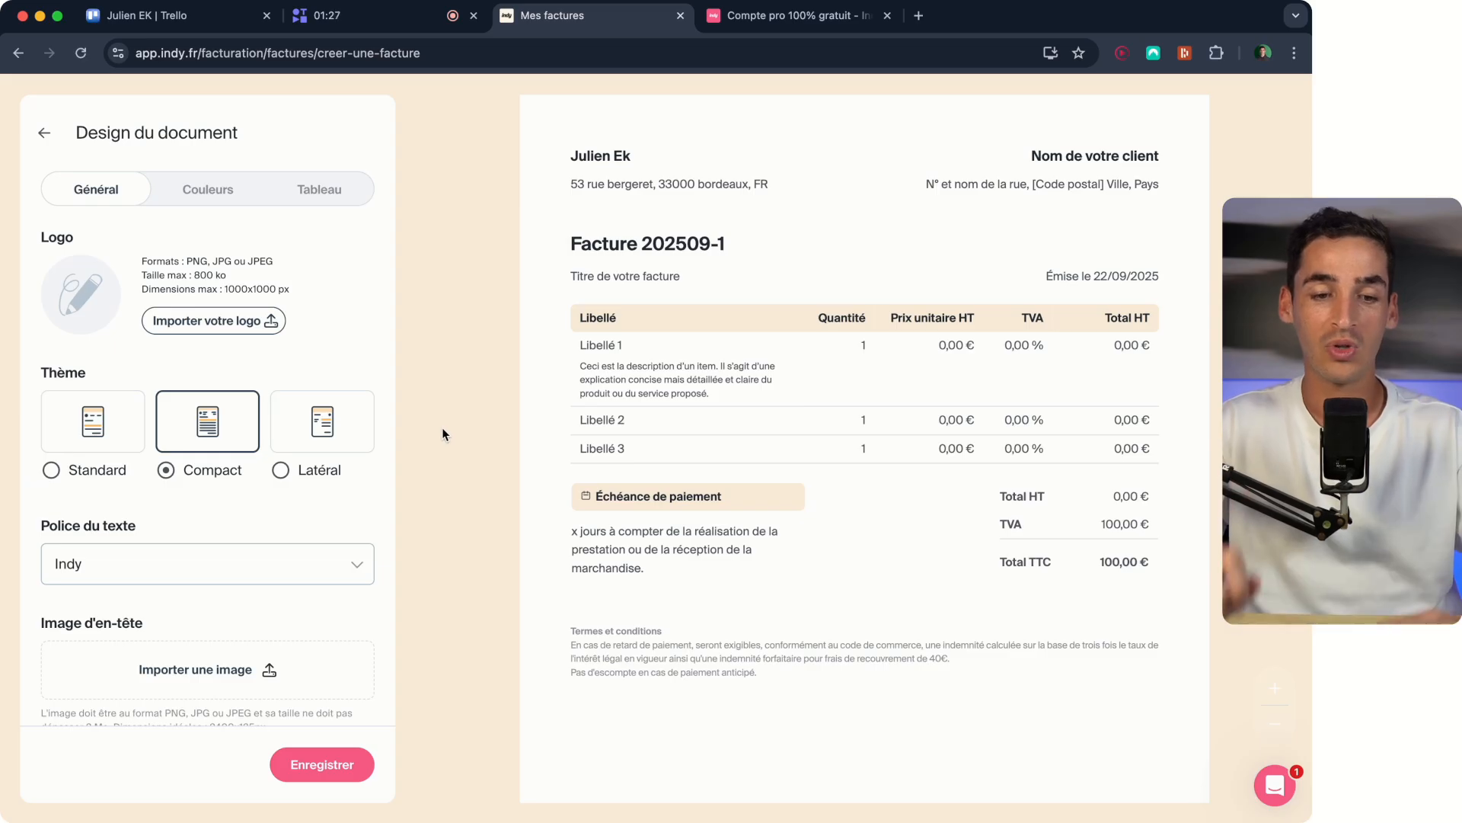
click(329, 427)
click(99, 478)
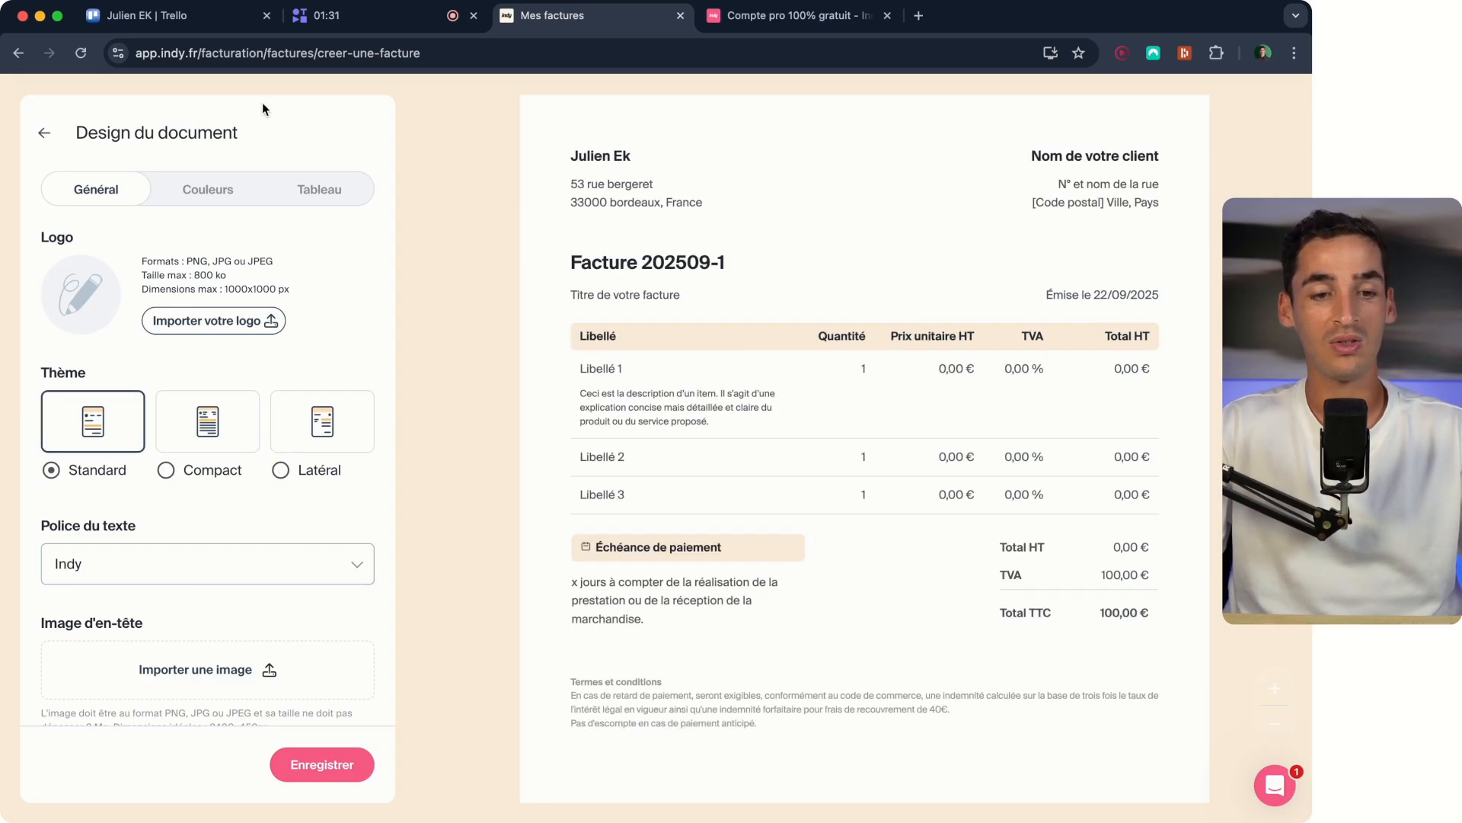
- Try a custom blue main colour of RGB 61, 90, 127 on the invoice and restore the default beige
click(175, 193)
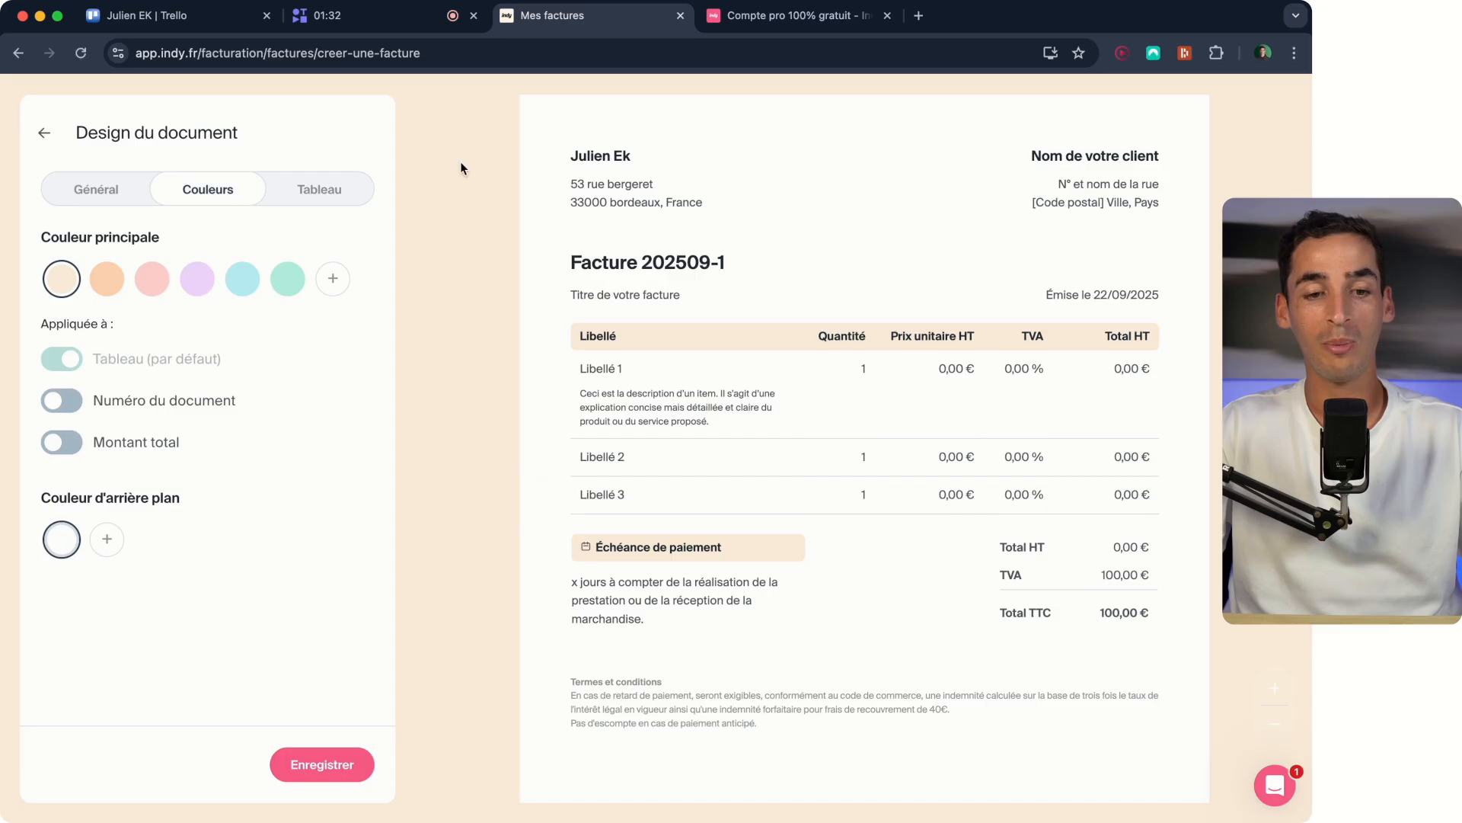
click(332, 278)
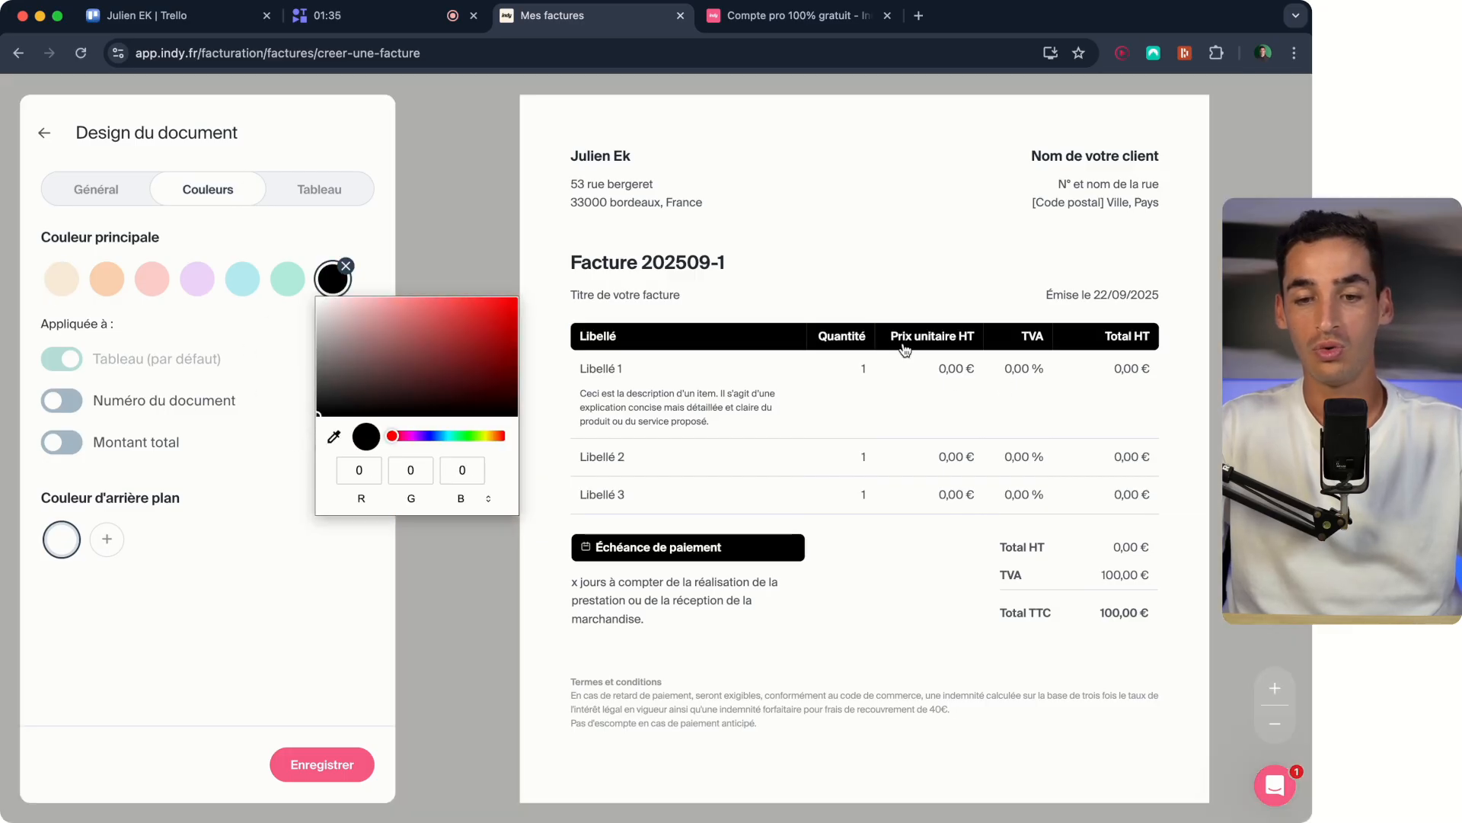
click(421, 355)
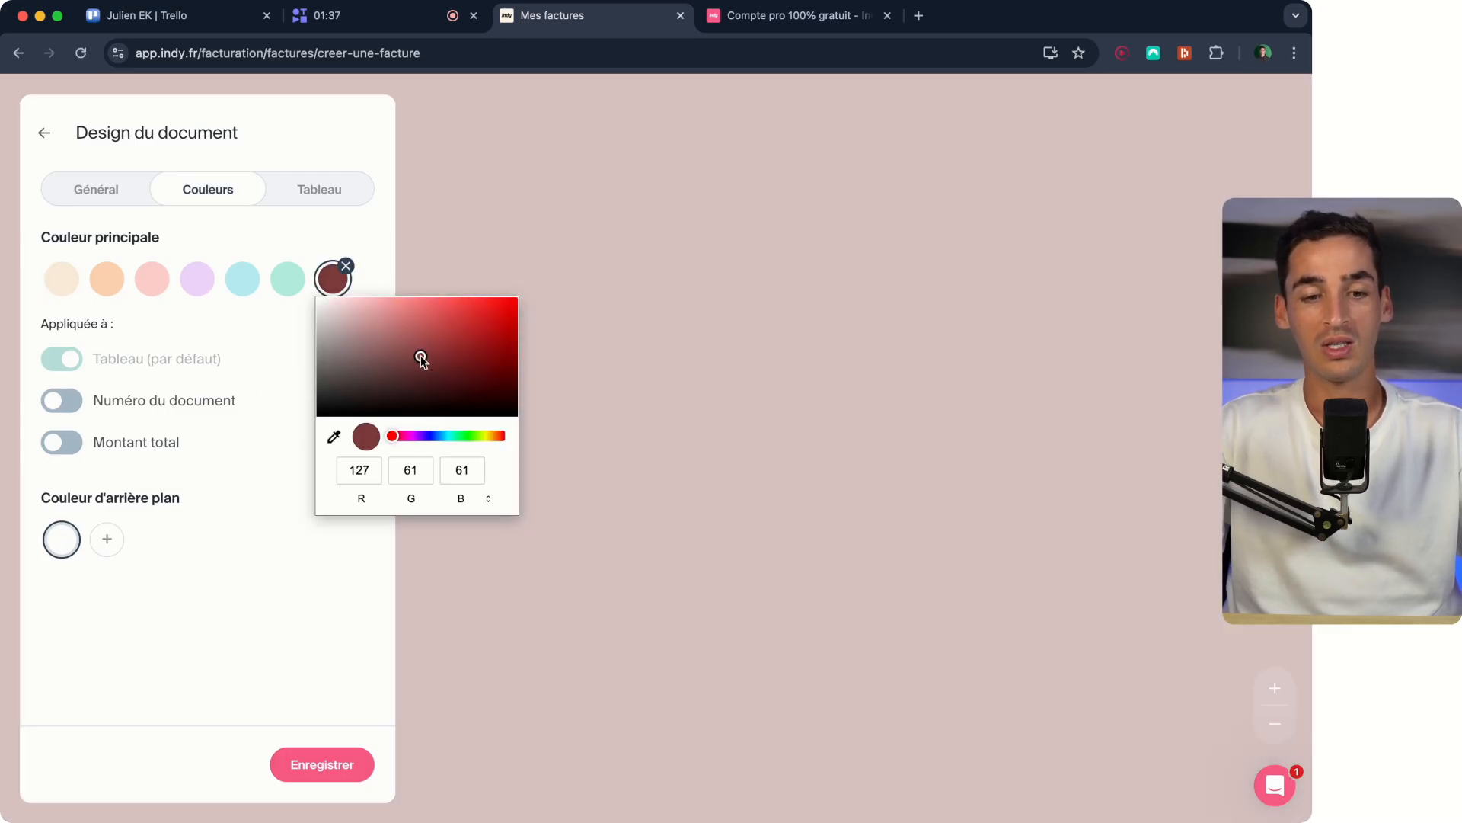
click(431, 436)
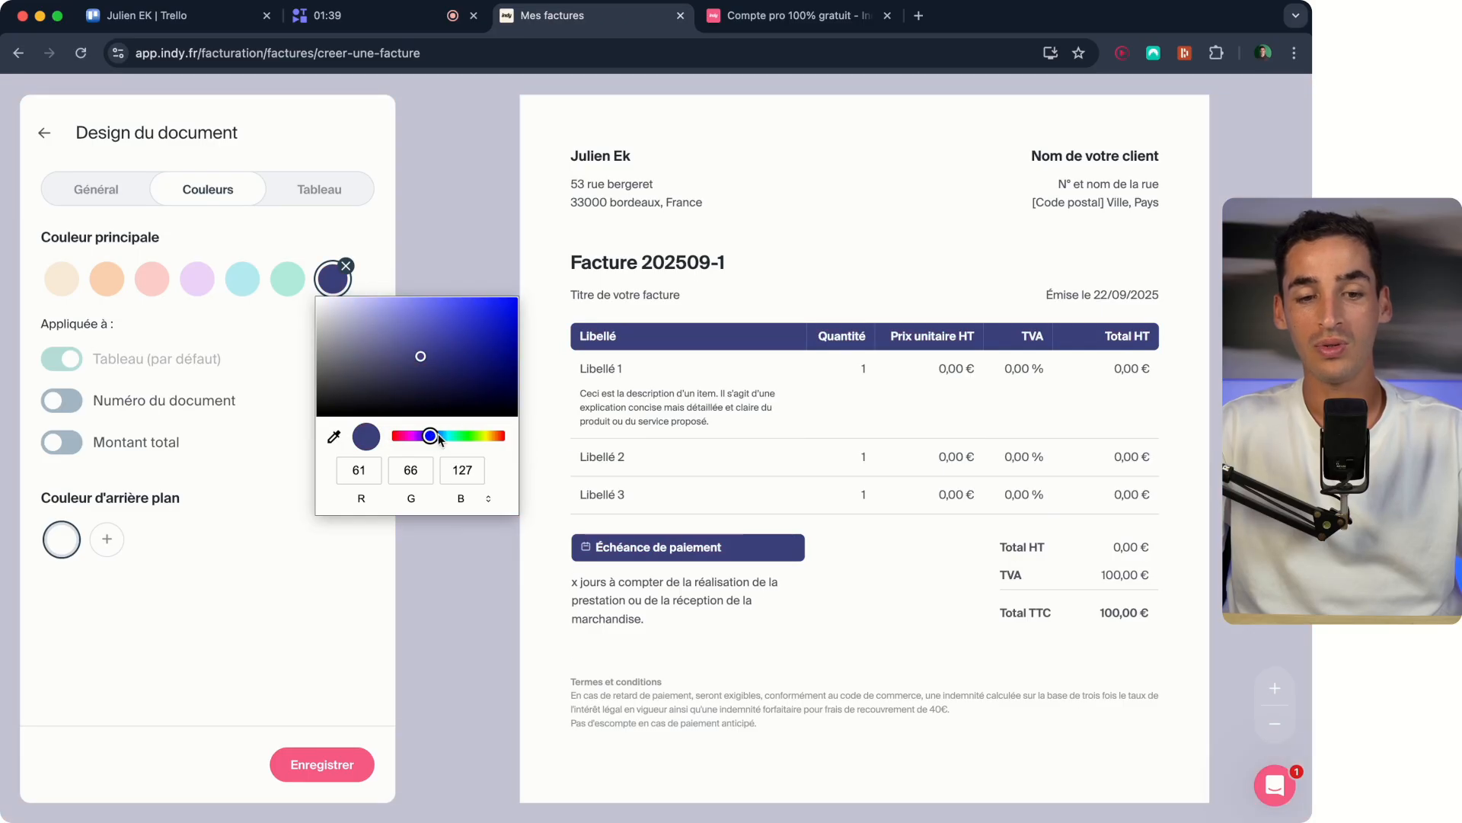
click(438, 436)
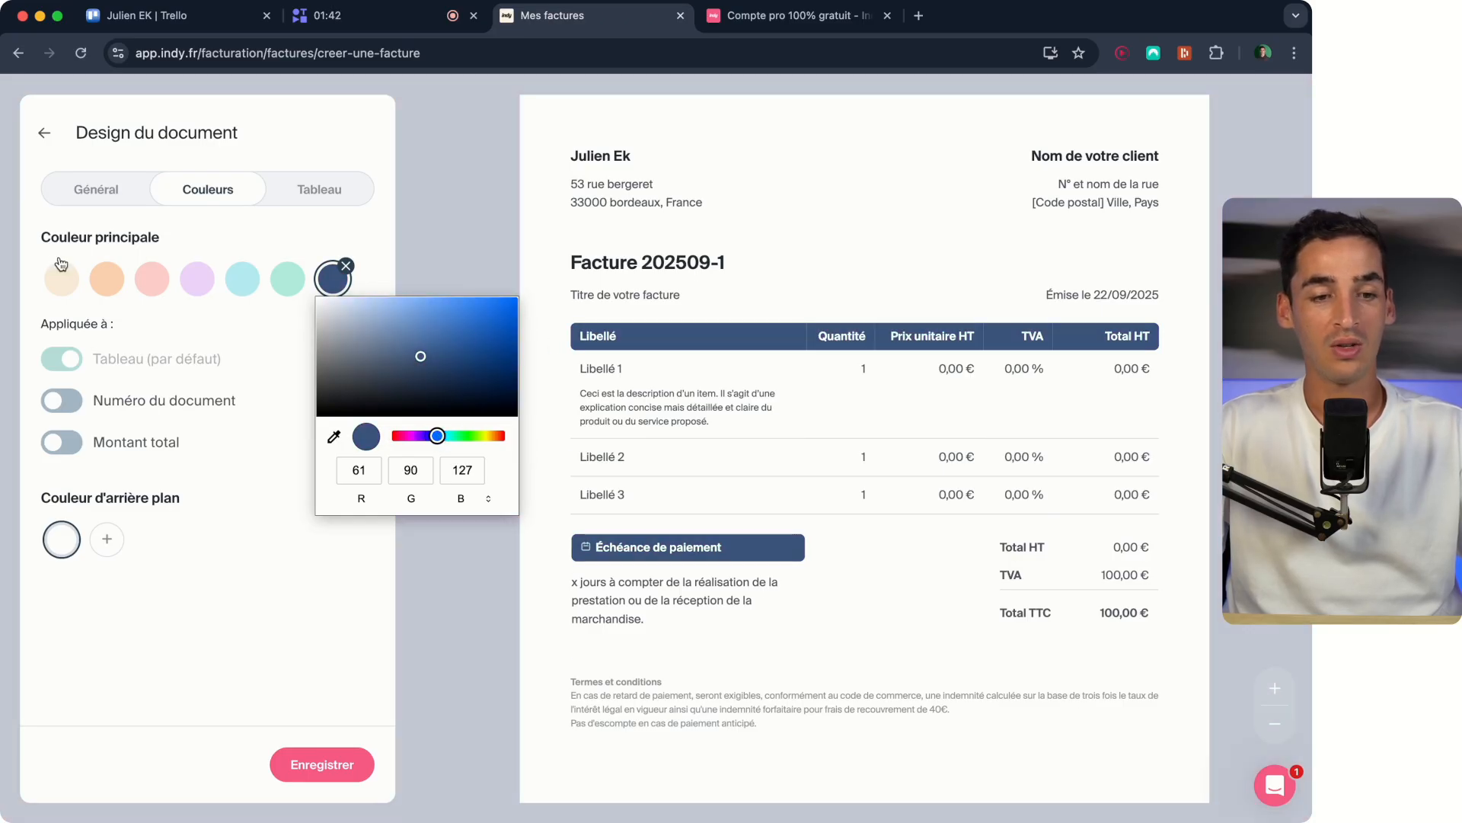
click(61, 267)
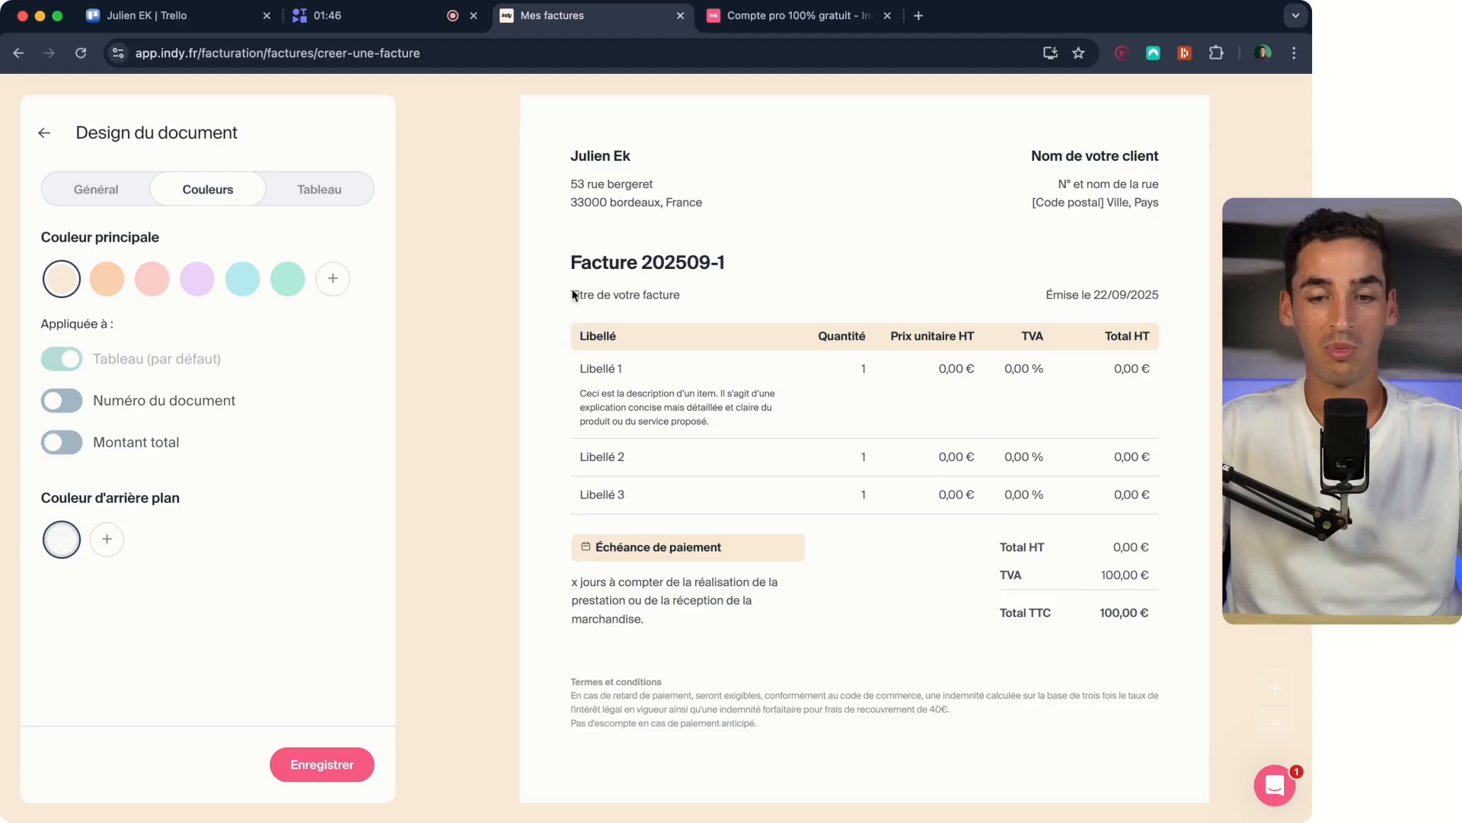
- Preview the Contrasté and Quadrillé line styles on the invoice table and return to Classique
click(353, 188)
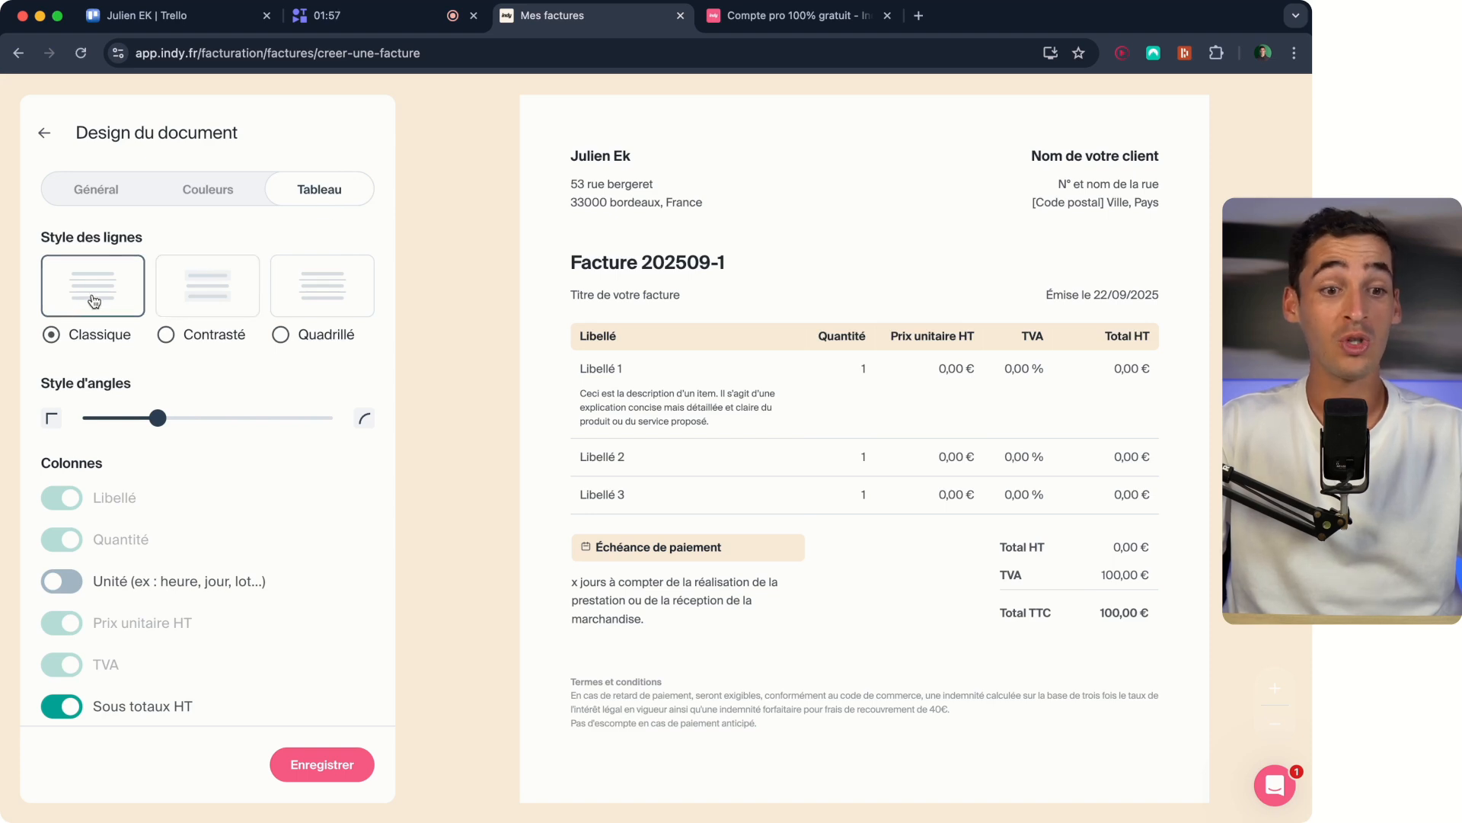
click(207, 289)
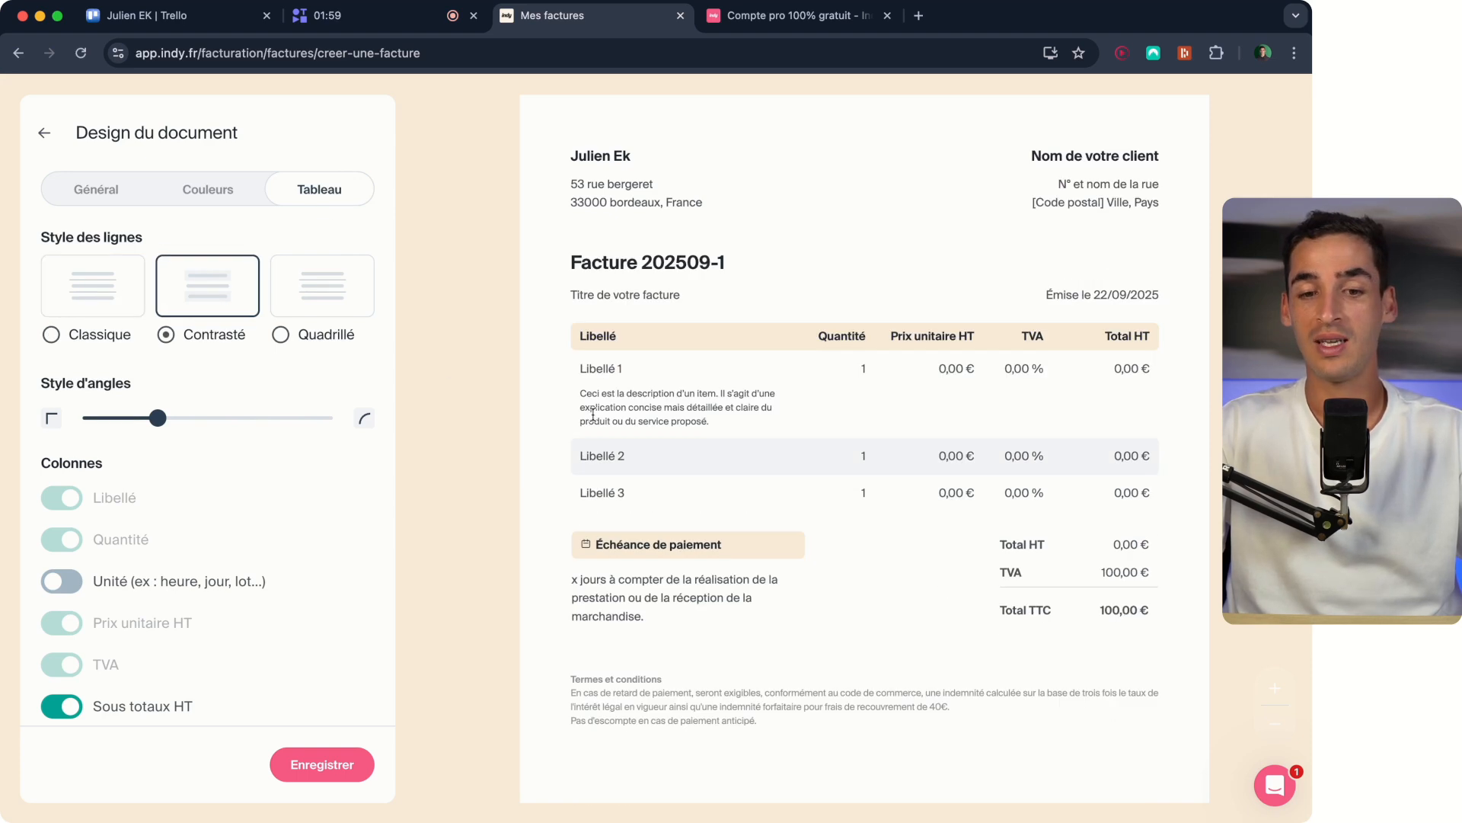
click(349, 308)
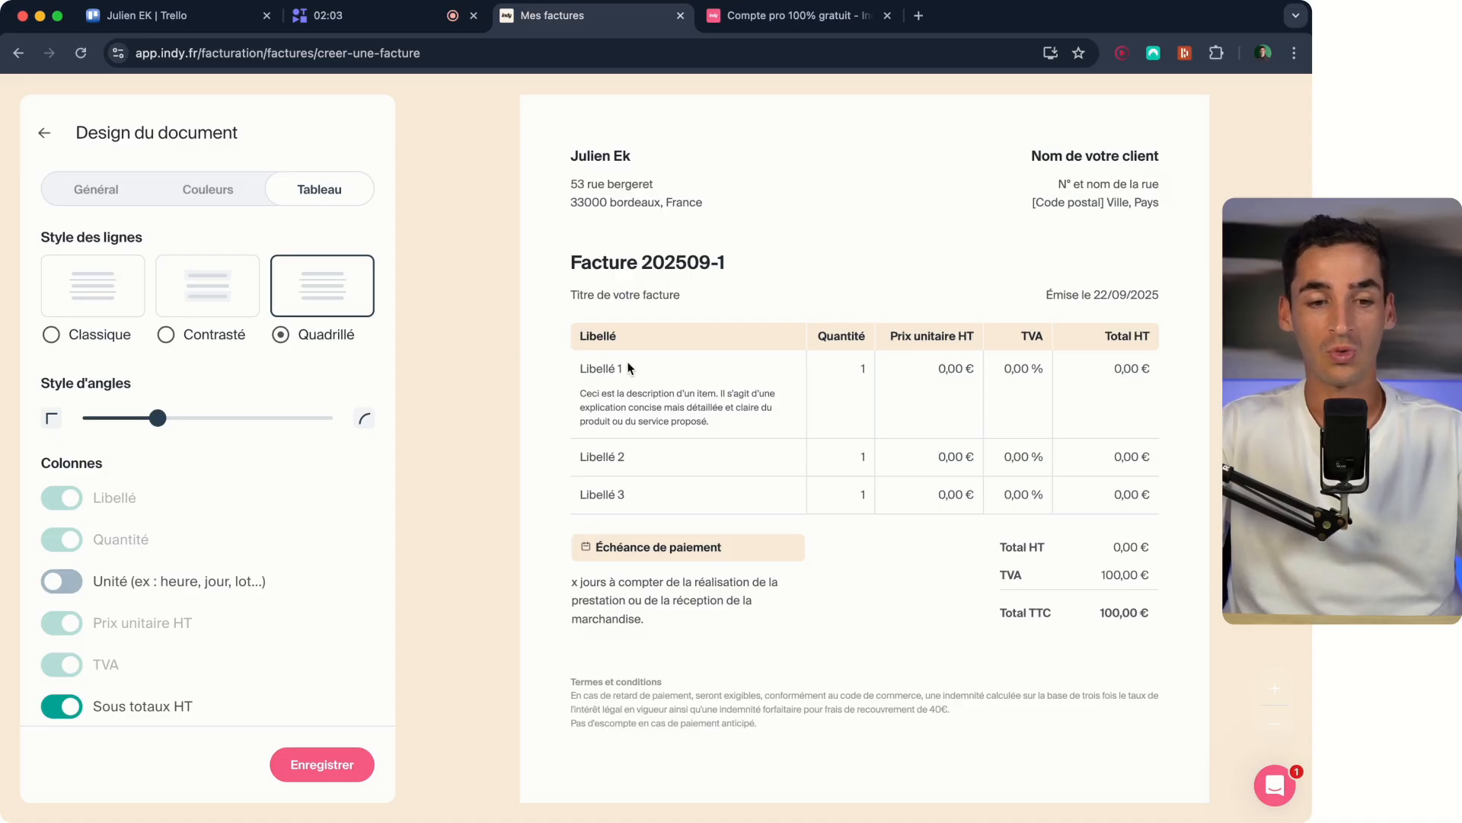
click(101, 292)
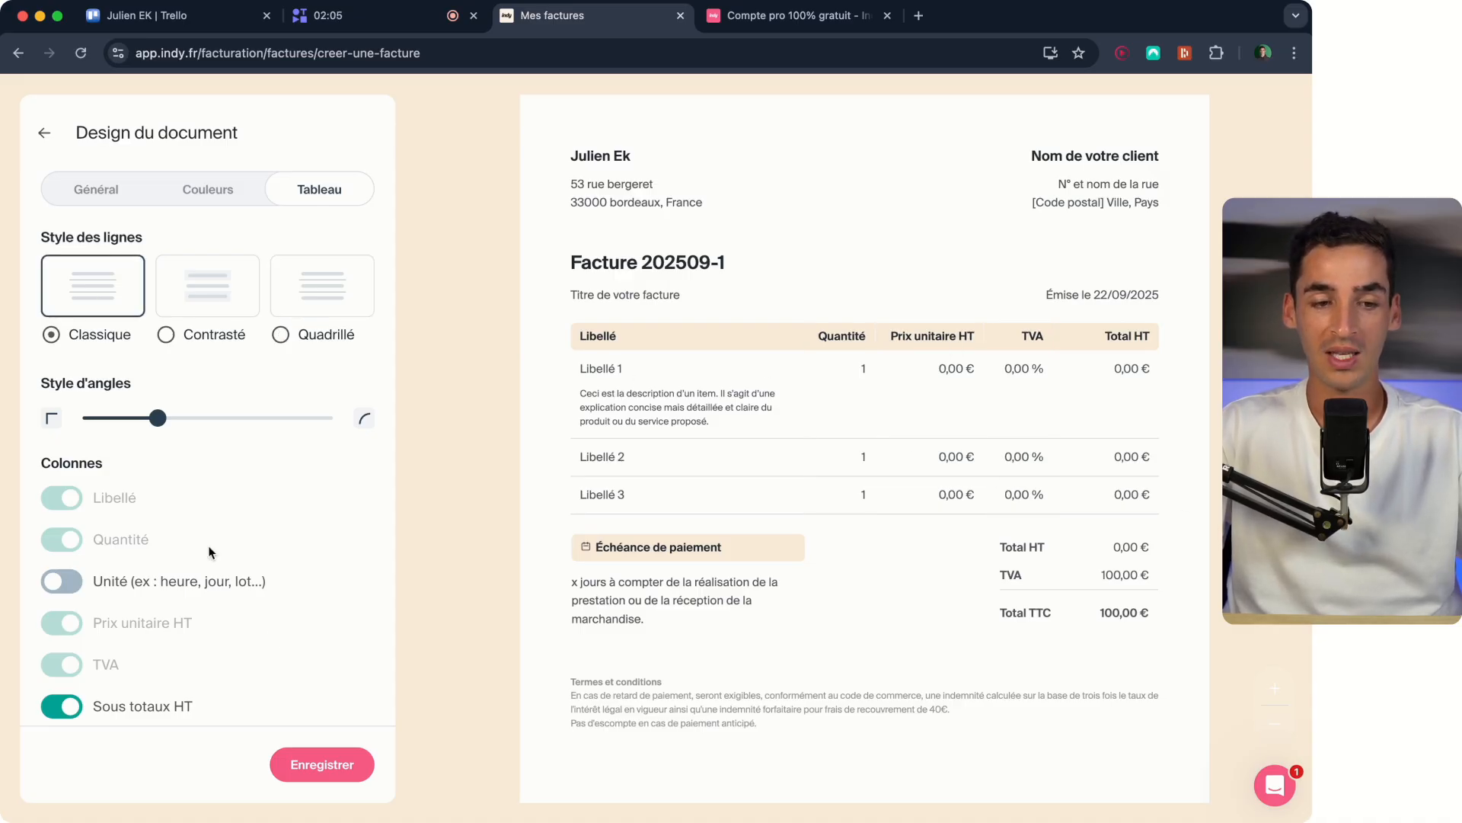
- Save the document design and finish the invoice settings
click(318, 768)
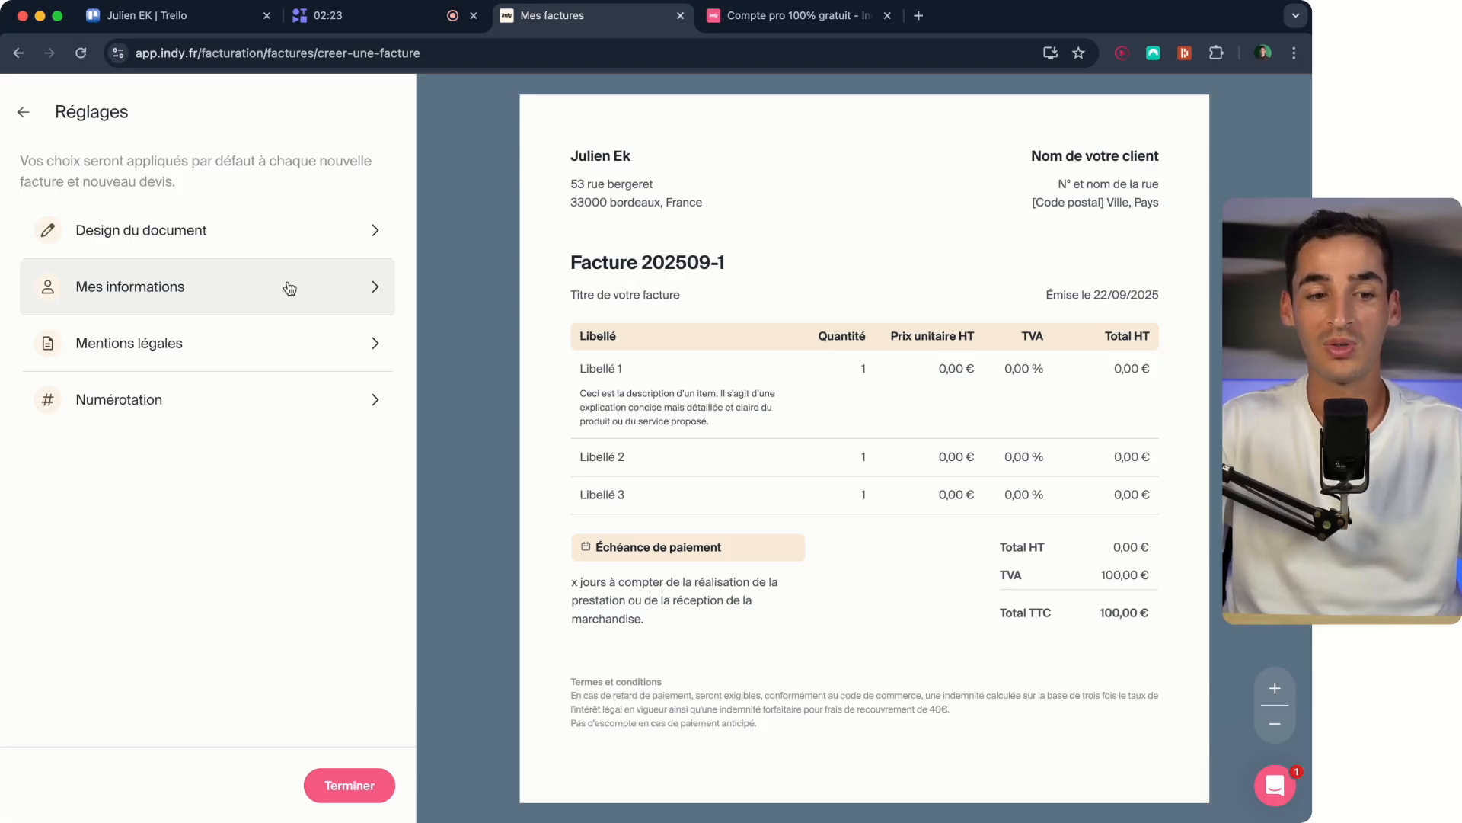
click(357, 793)
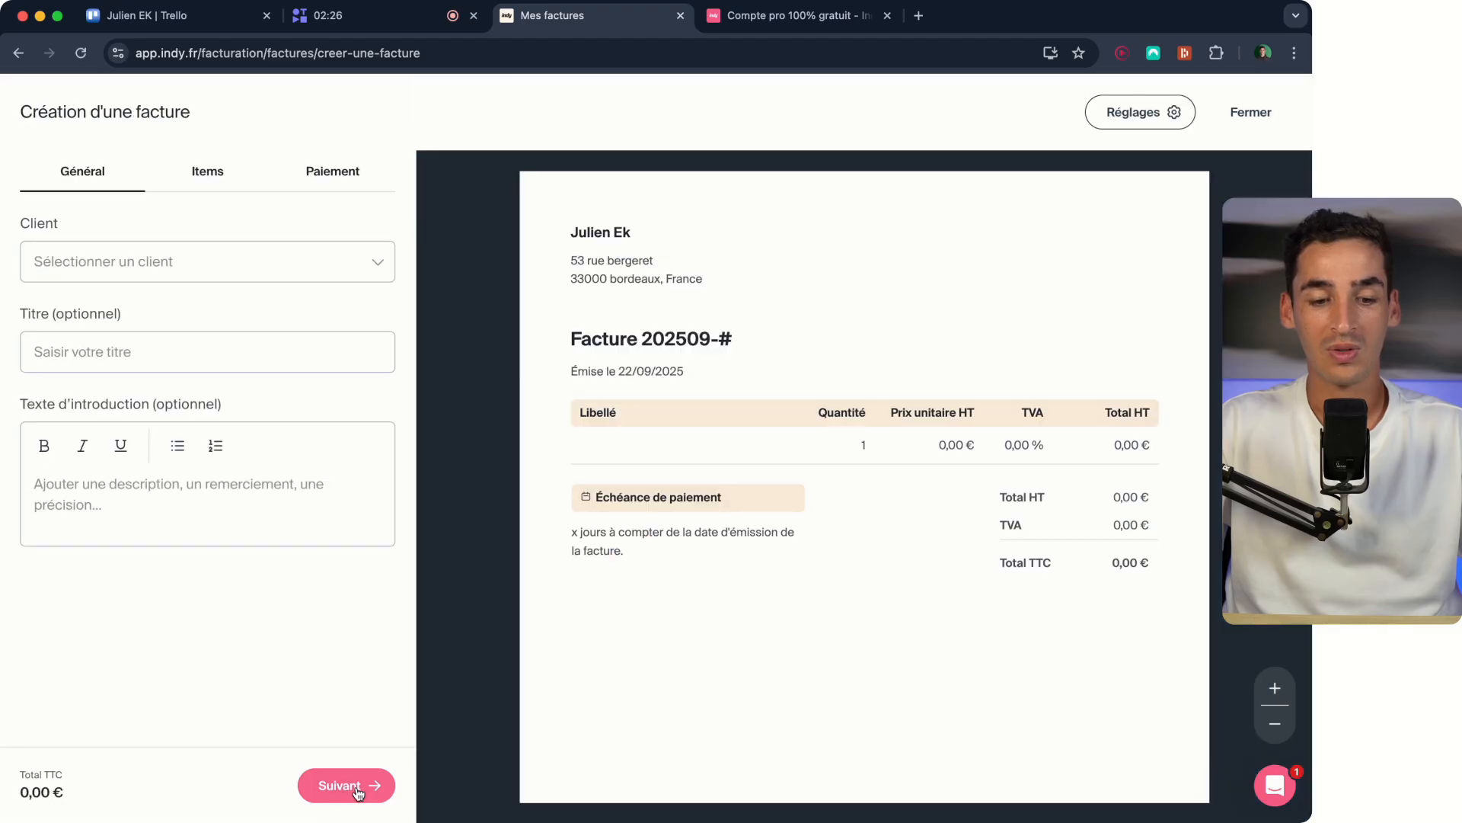
- Open the new client form from the invoice, switch the client type to Un particulier, and close the form without saving
click(172, 258)
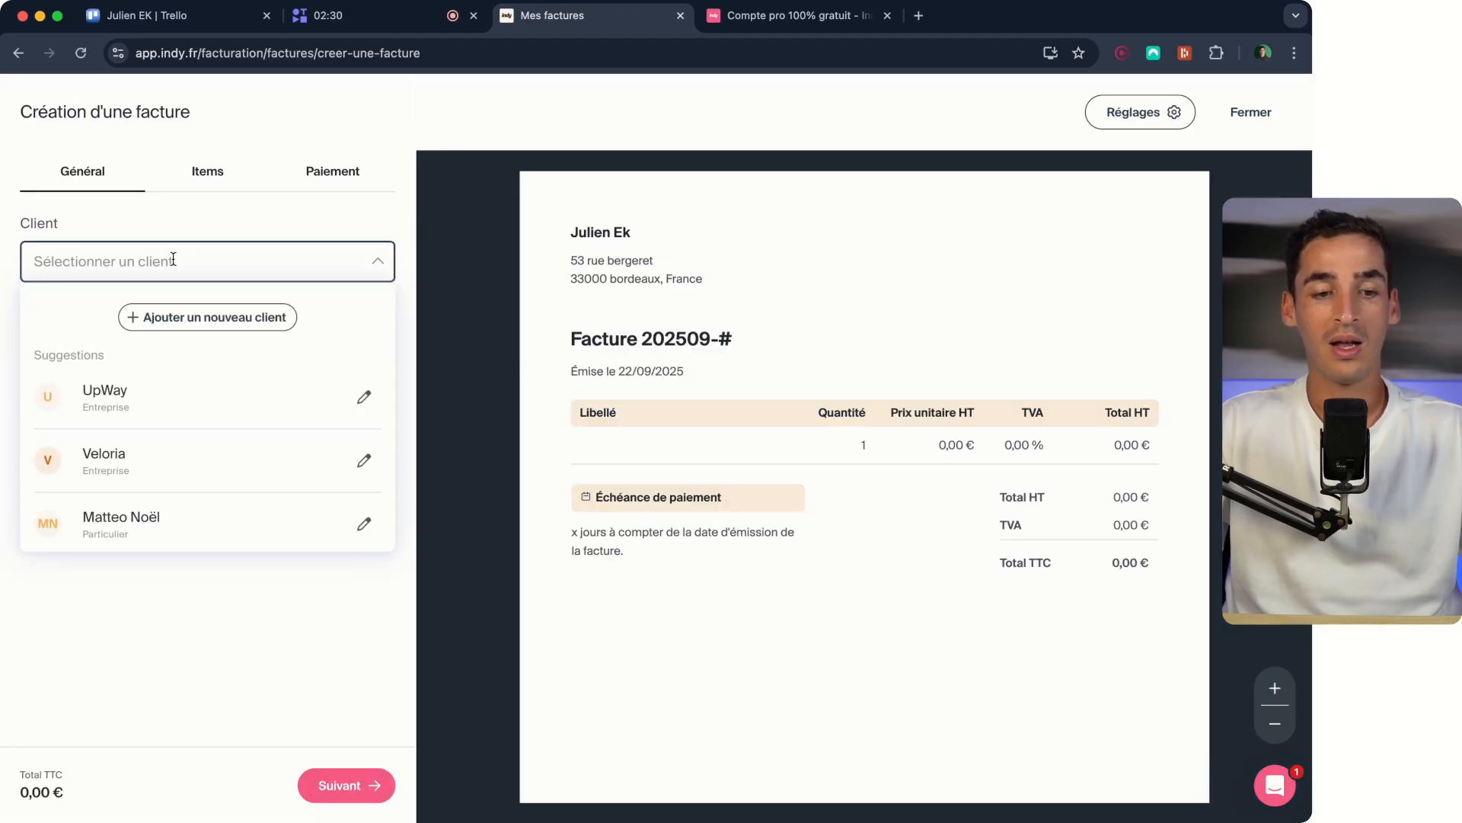
click(239, 318)
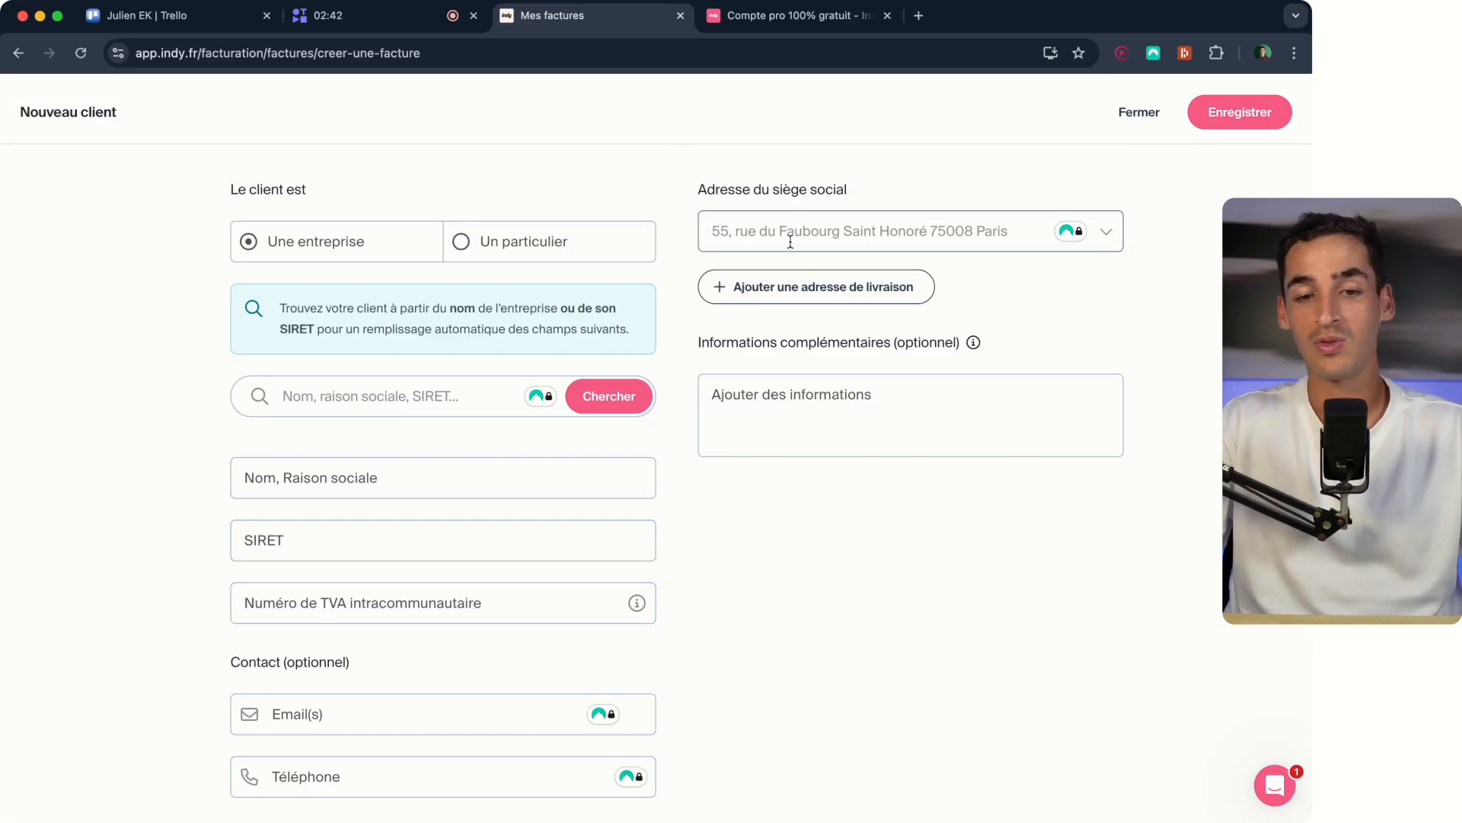
click(525, 251)
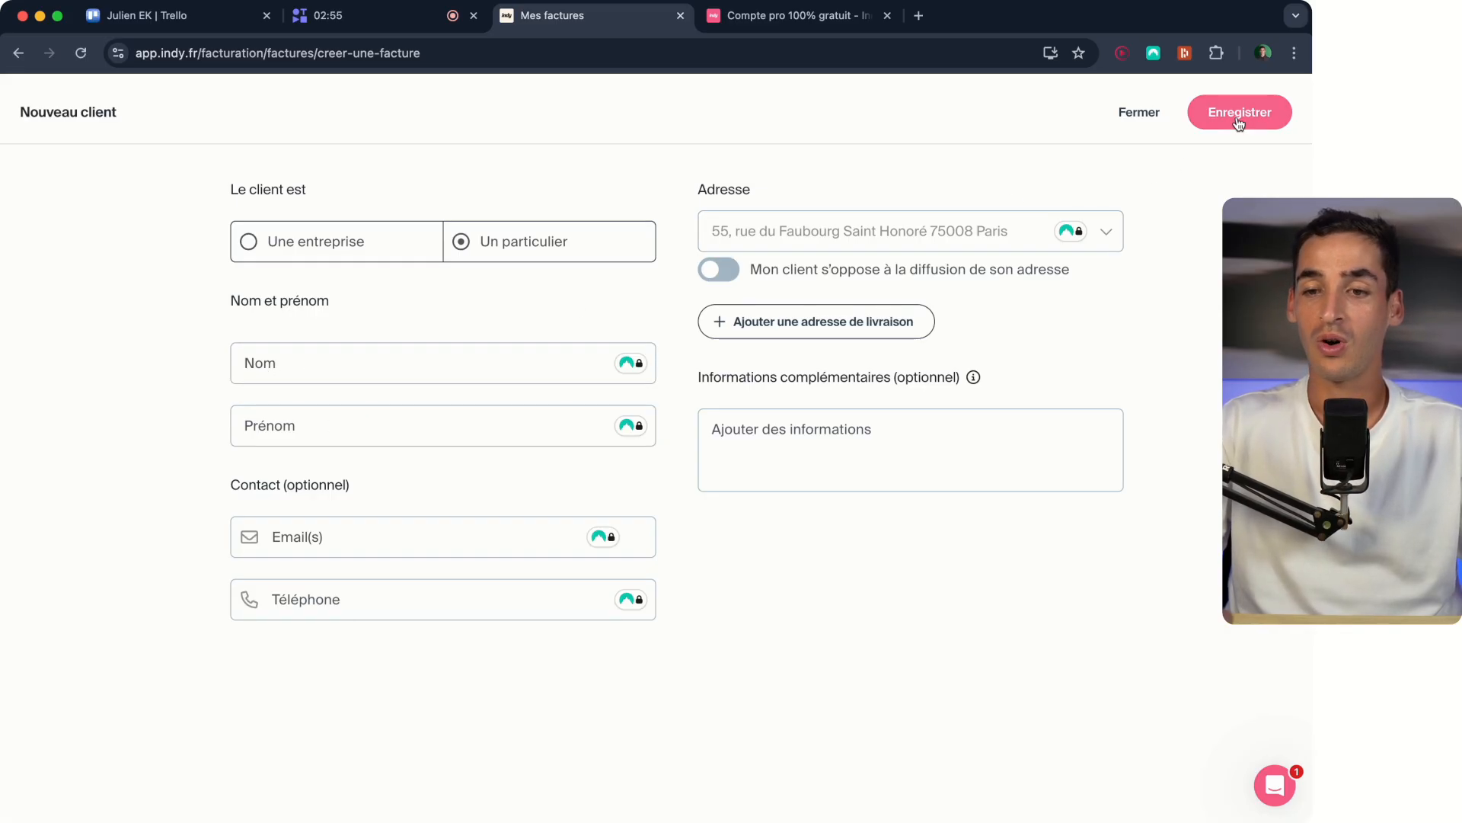
click(1158, 122)
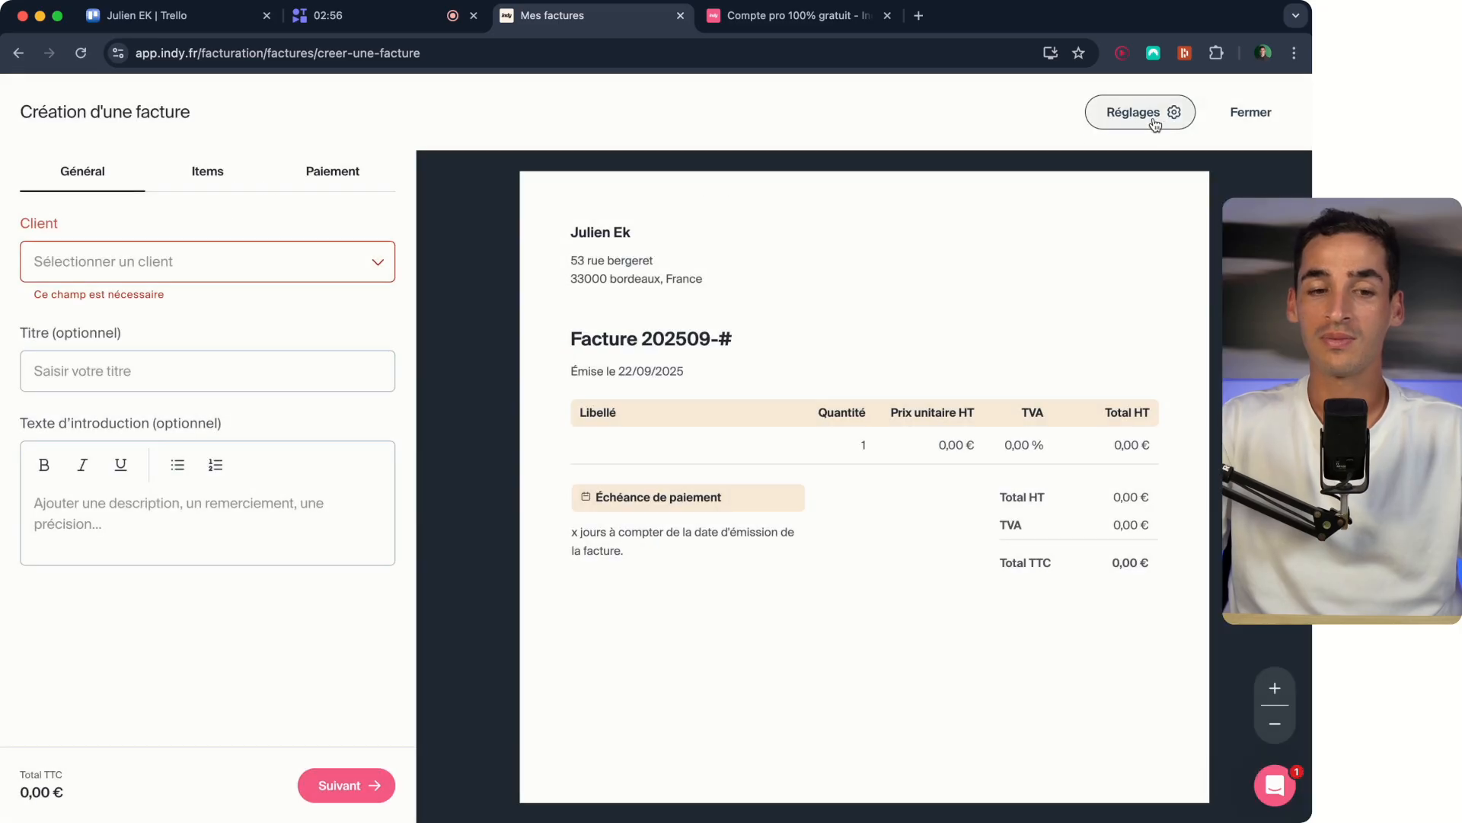
- Select the existing company UpWay as the invoice's client and check its details in the preview
click(369, 264)
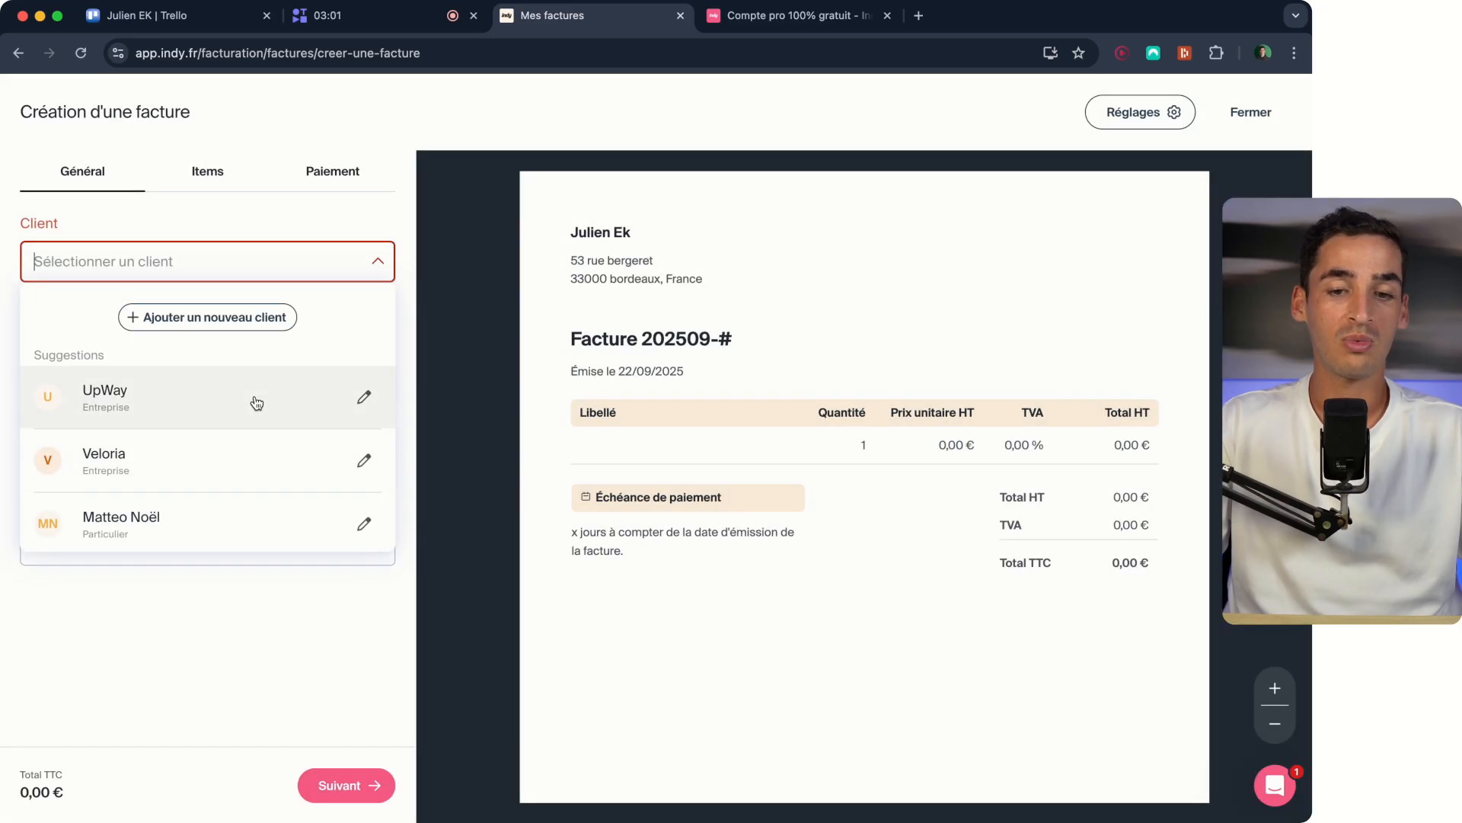
click(257, 403)
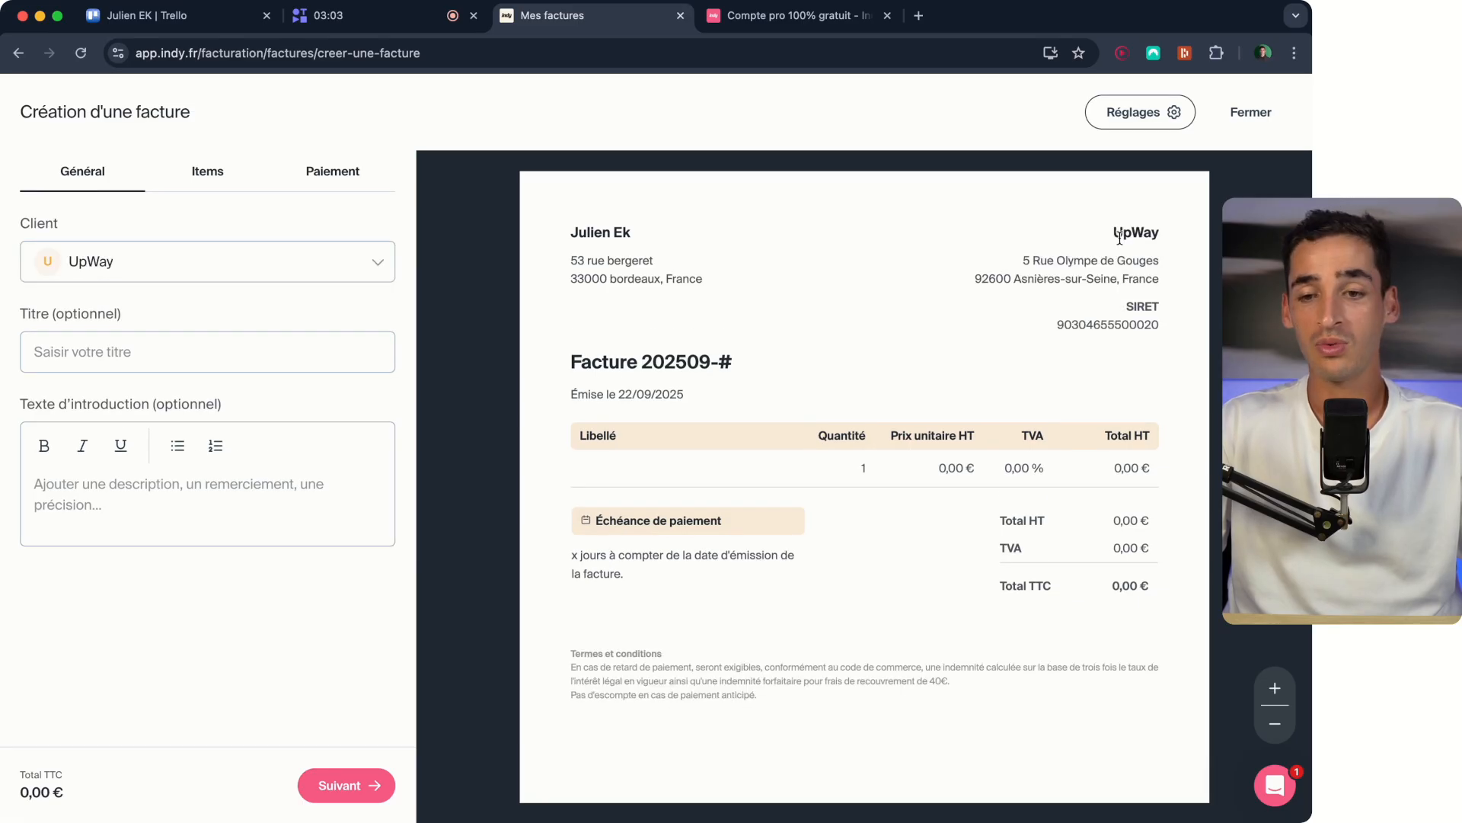
drag(1112, 235, 1165, 328)
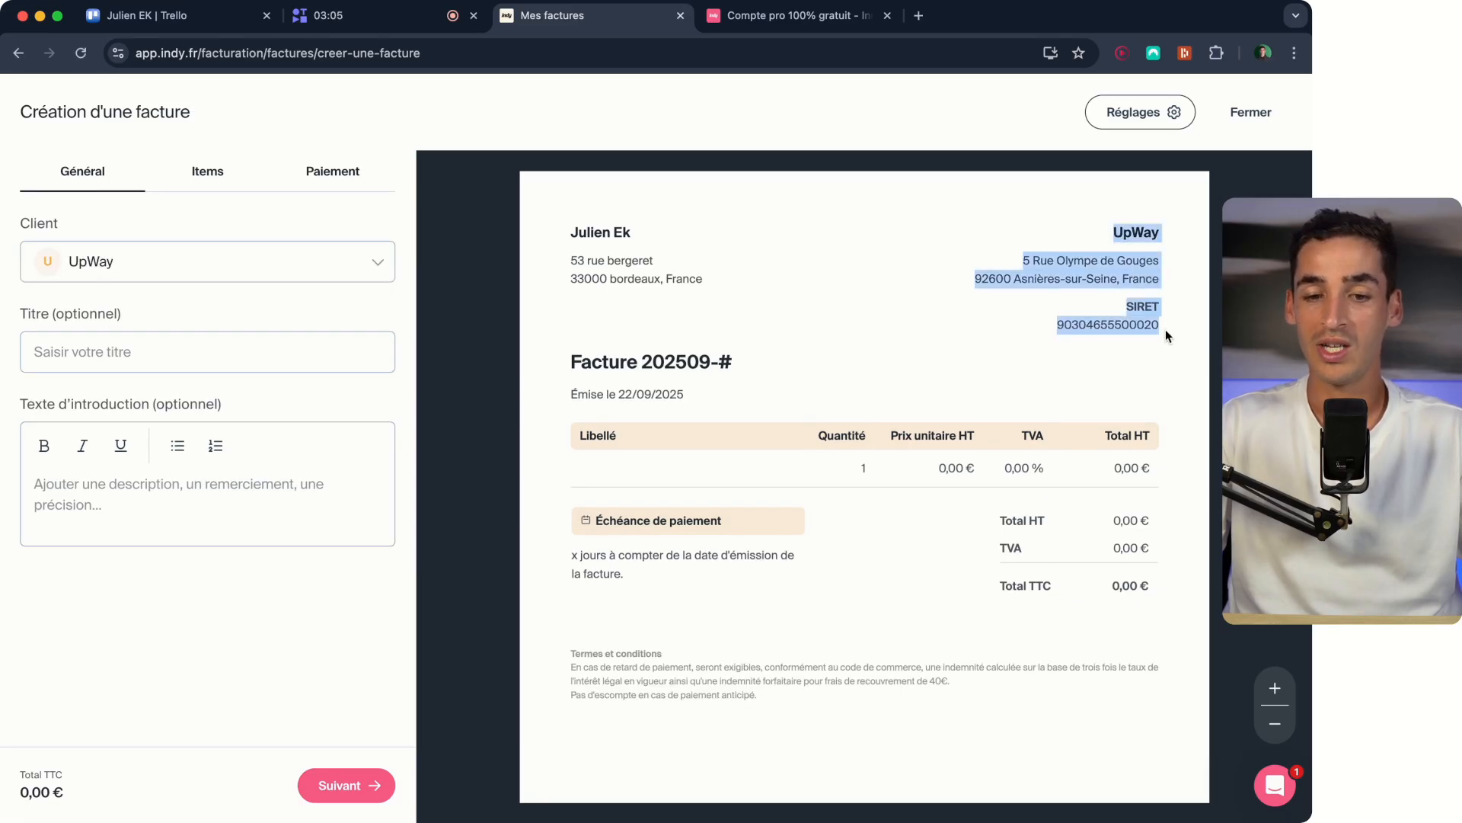
click(1165, 329)
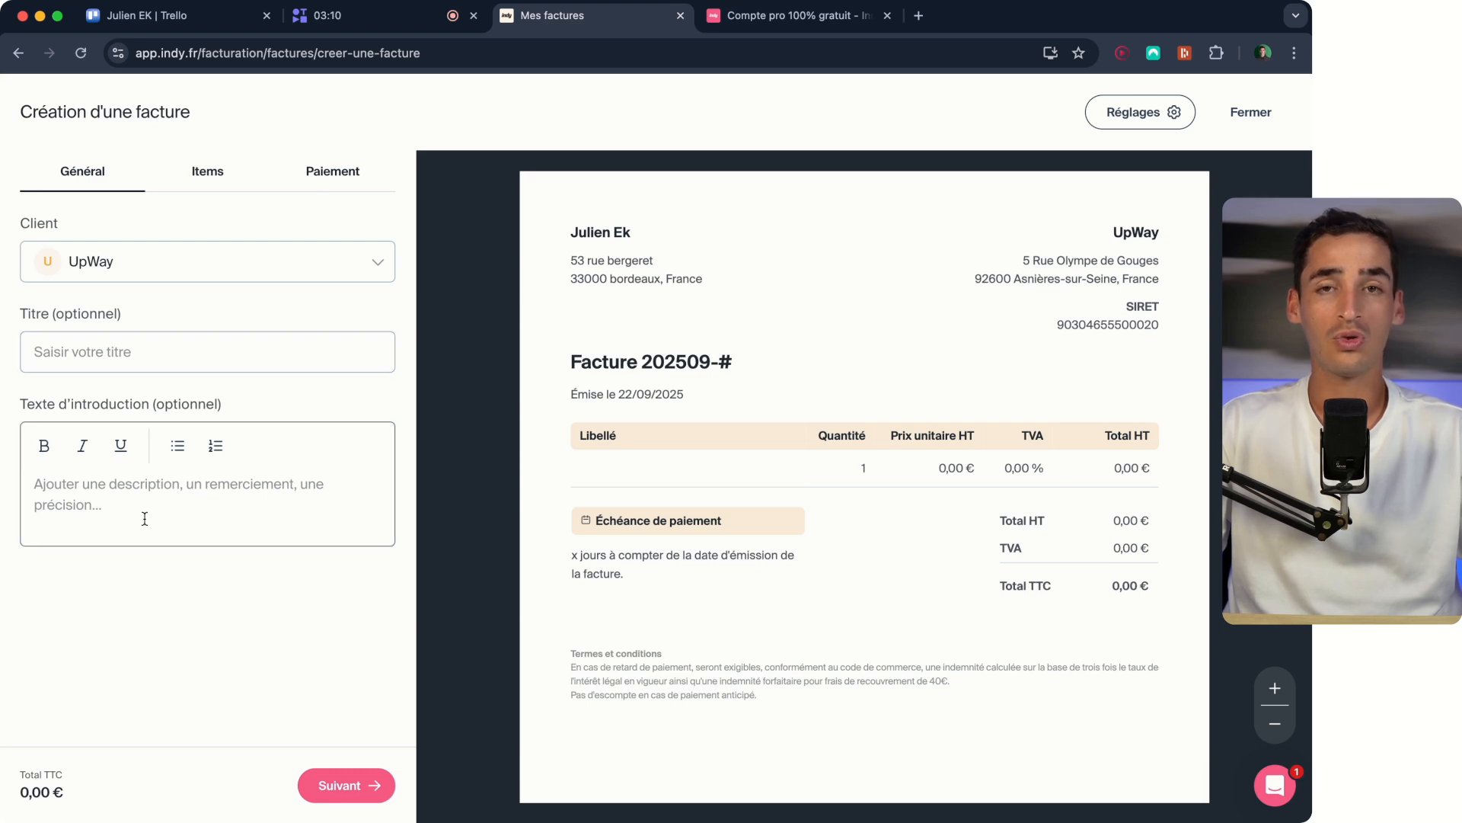
- Try the sample title "uu" and introduction text "ii" on the invoice, and clear both fields
click(45, 355)
text(uu)
click(122, 493)
text(ii)
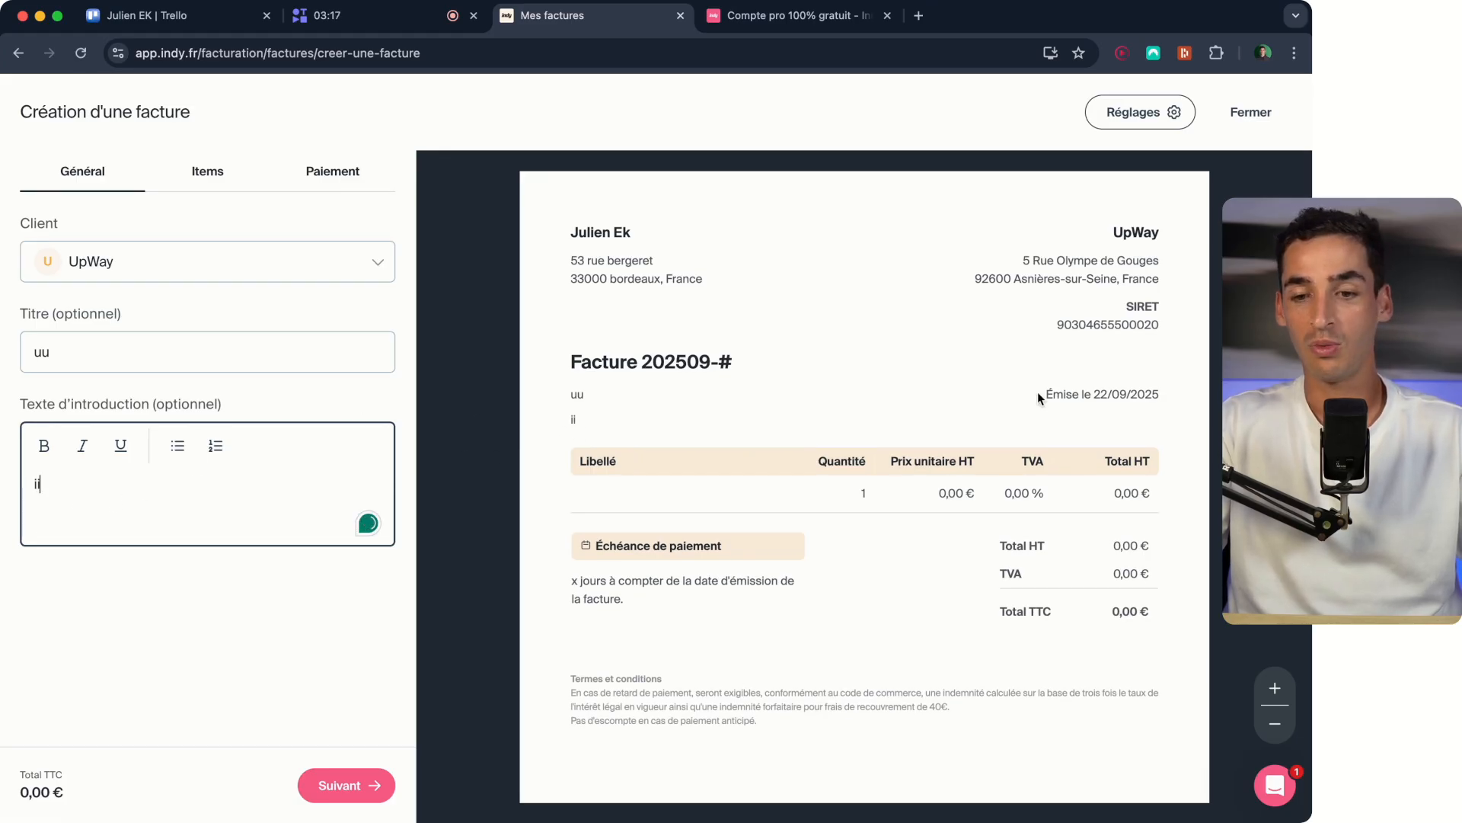
key(BackSpace)
key(BackSpace)
double_click(93, 357)
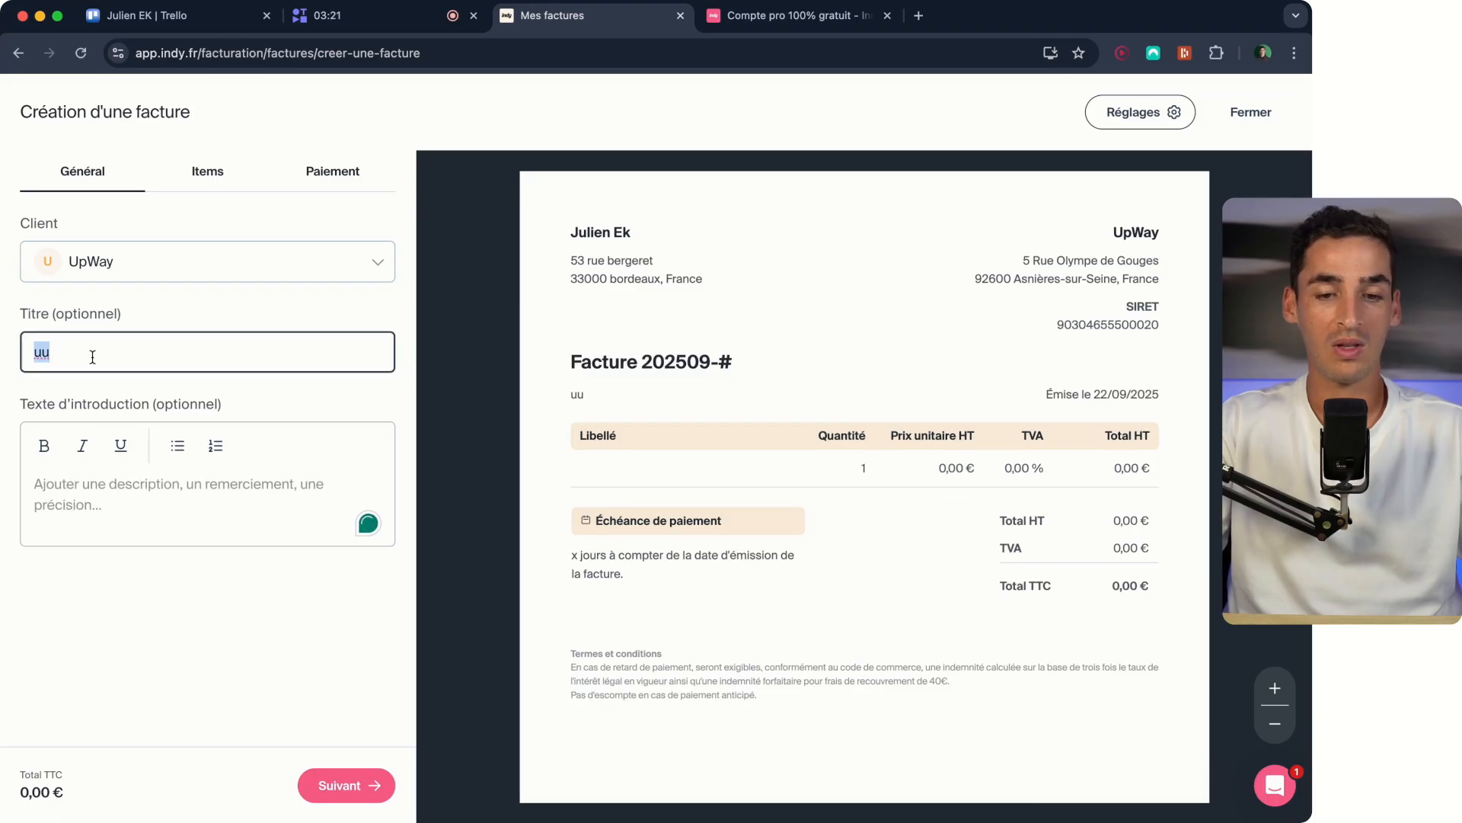
key(BackSpace)
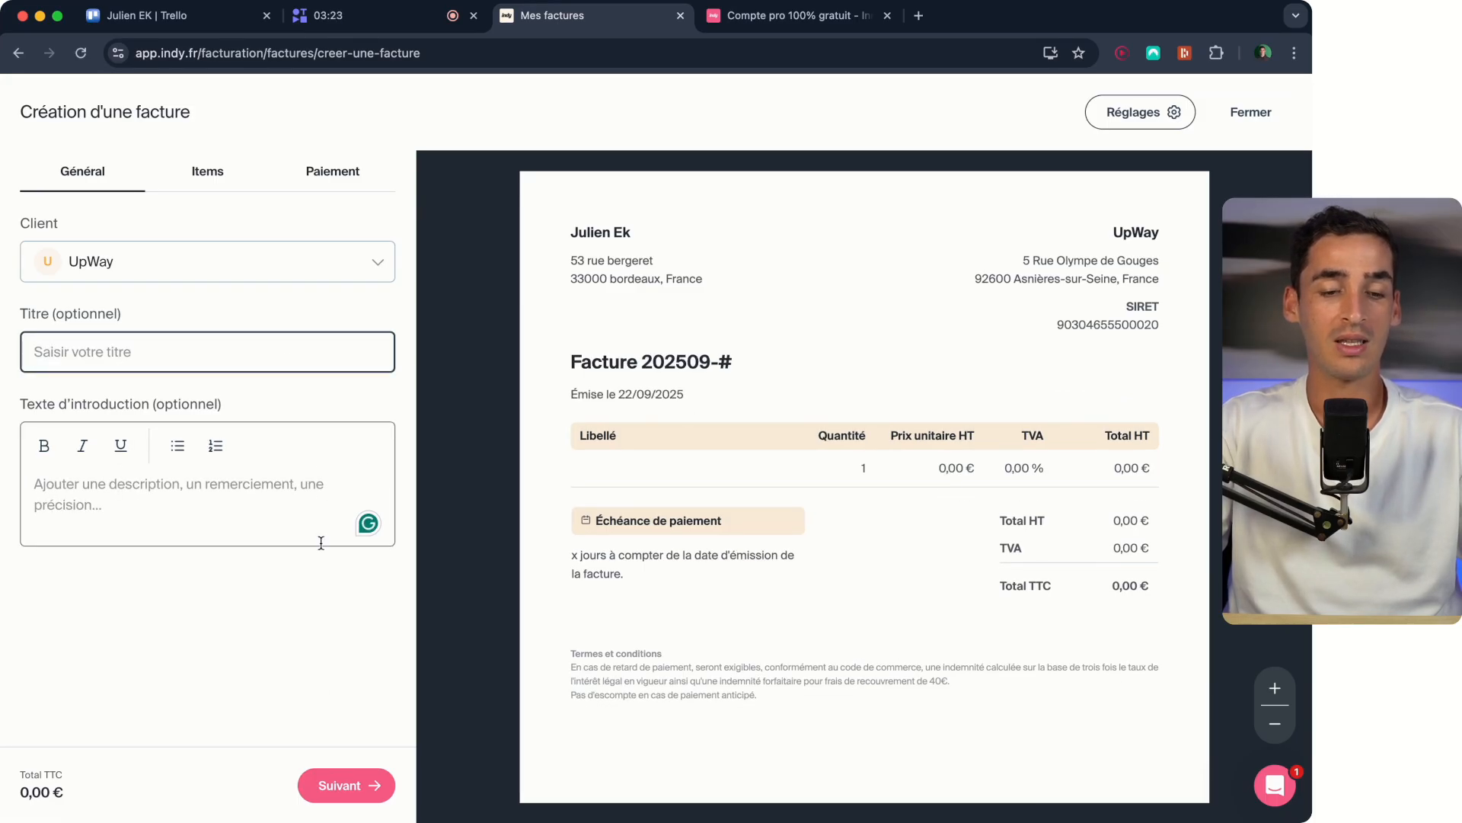
- Proceed to the invoice items, name the first item "Jeans bleu" and set its nature to Marchandise
click(351, 784)
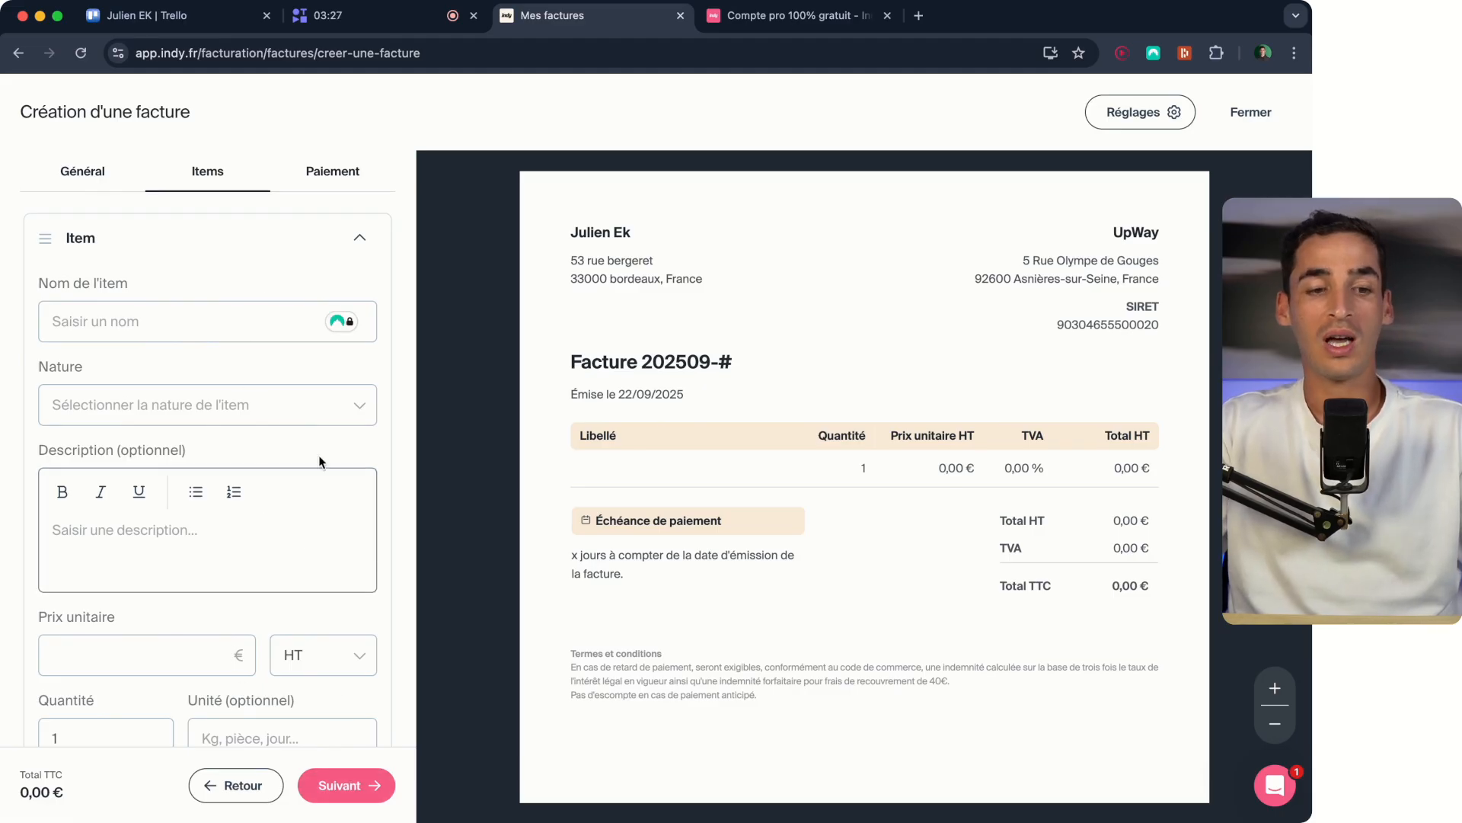
click(135, 332)
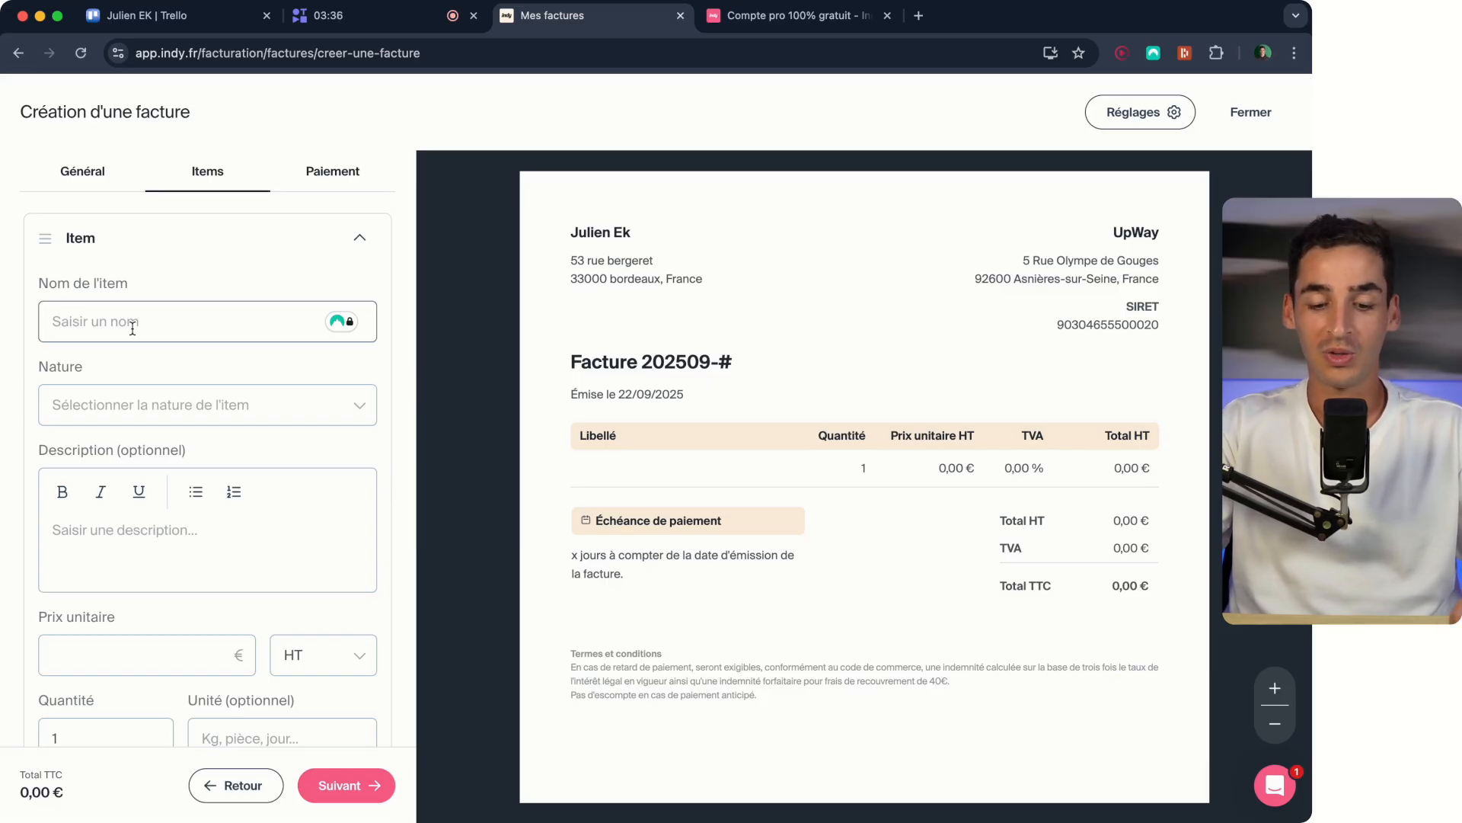
click(132, 329)
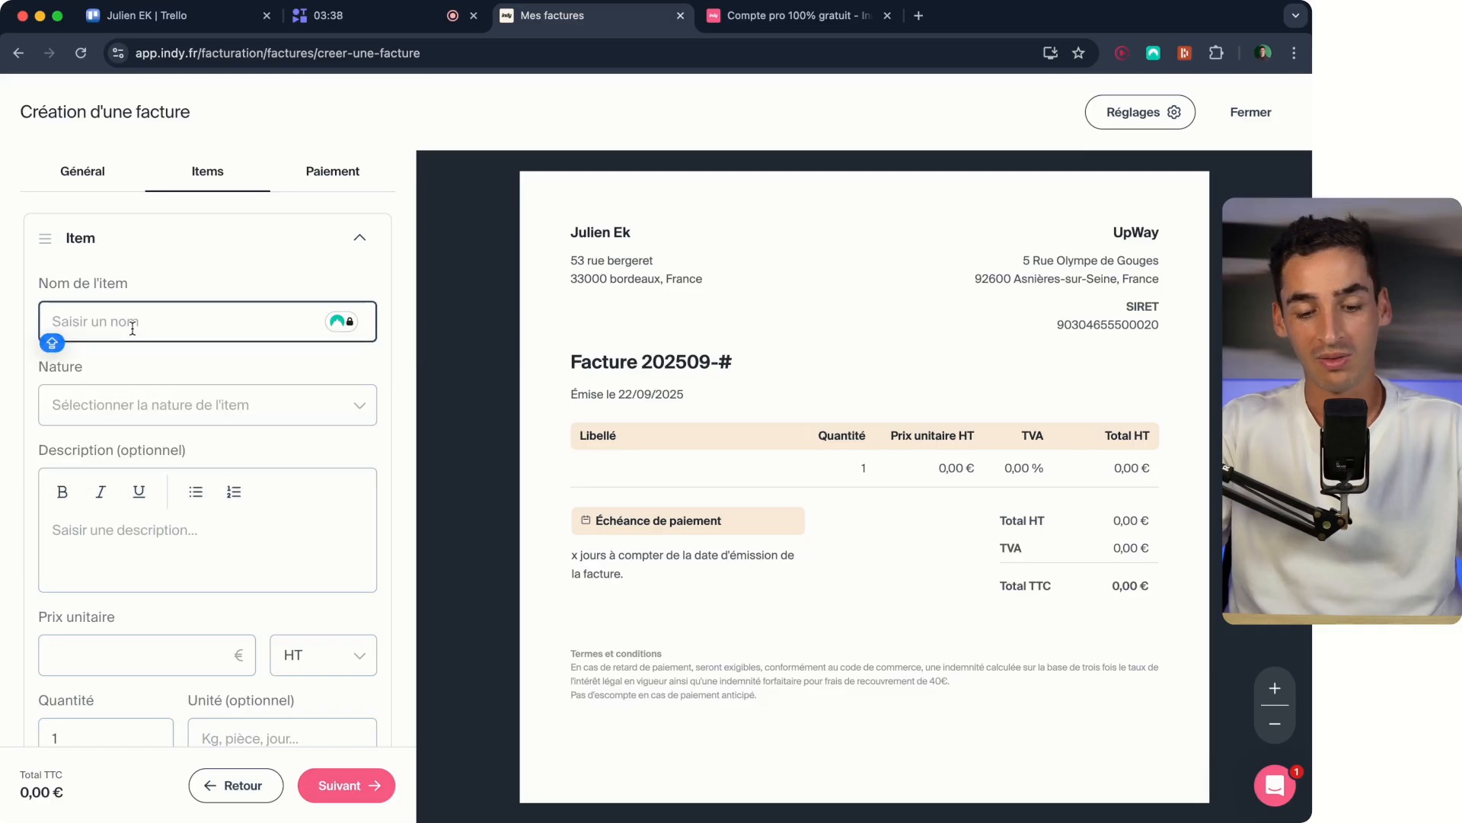
text(Jeans )
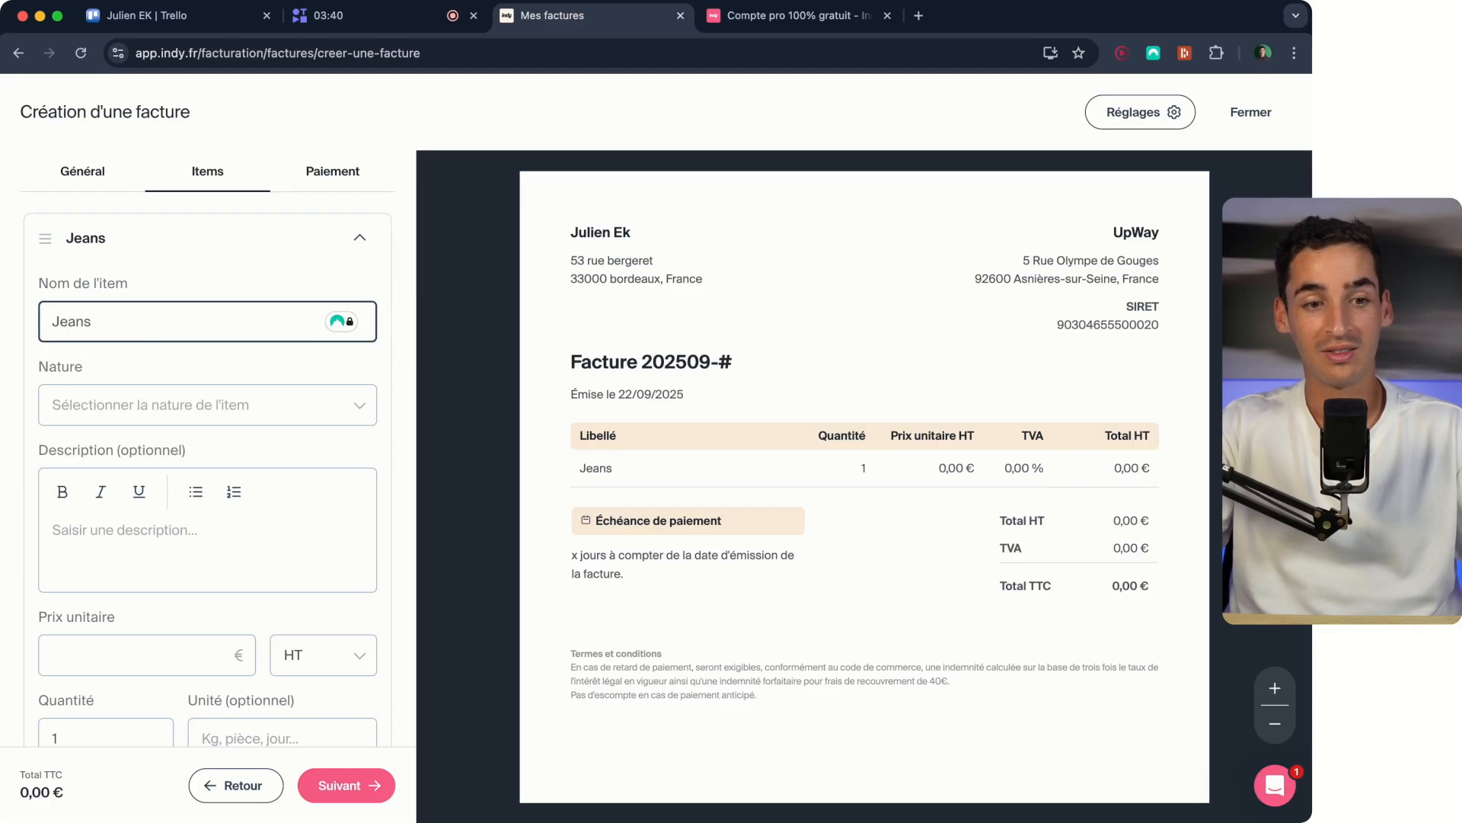
text(bleu)
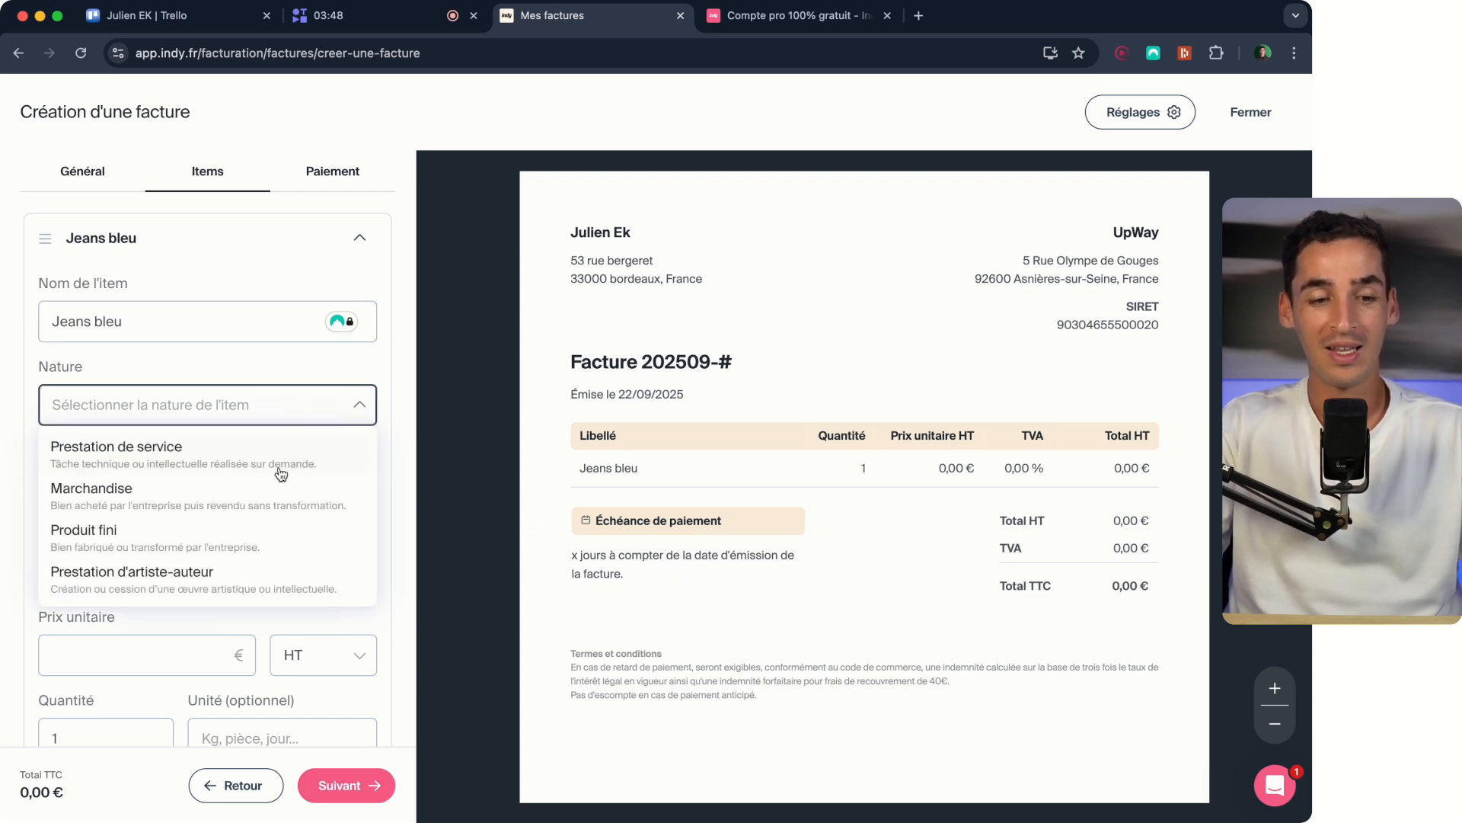
click(266, 497)
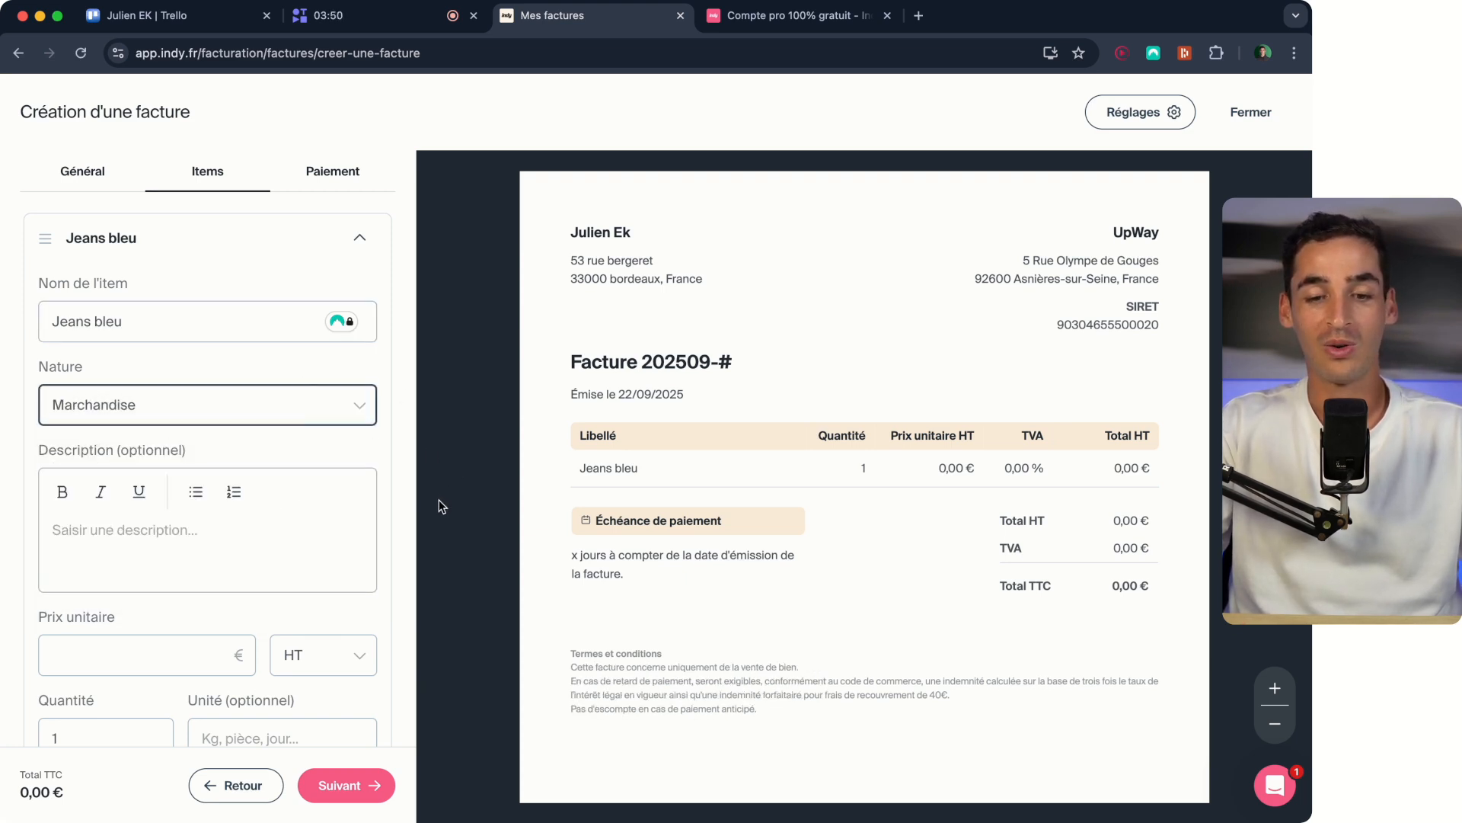
- Check the sale-of-goods line in the invoice terms, and set the item's unit price to 30 € HT
triple_click(641, 670)
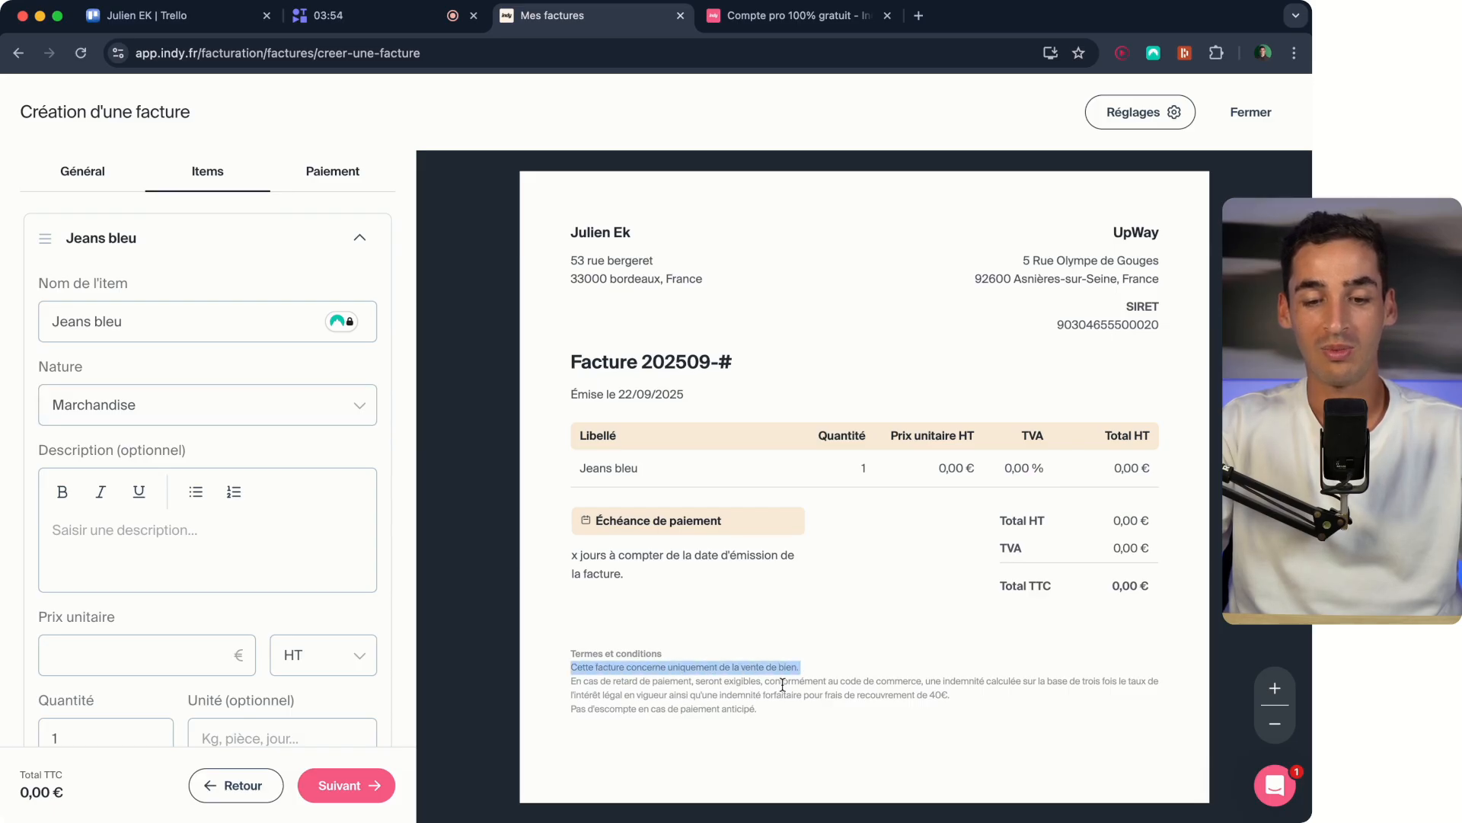
click(728, 665)
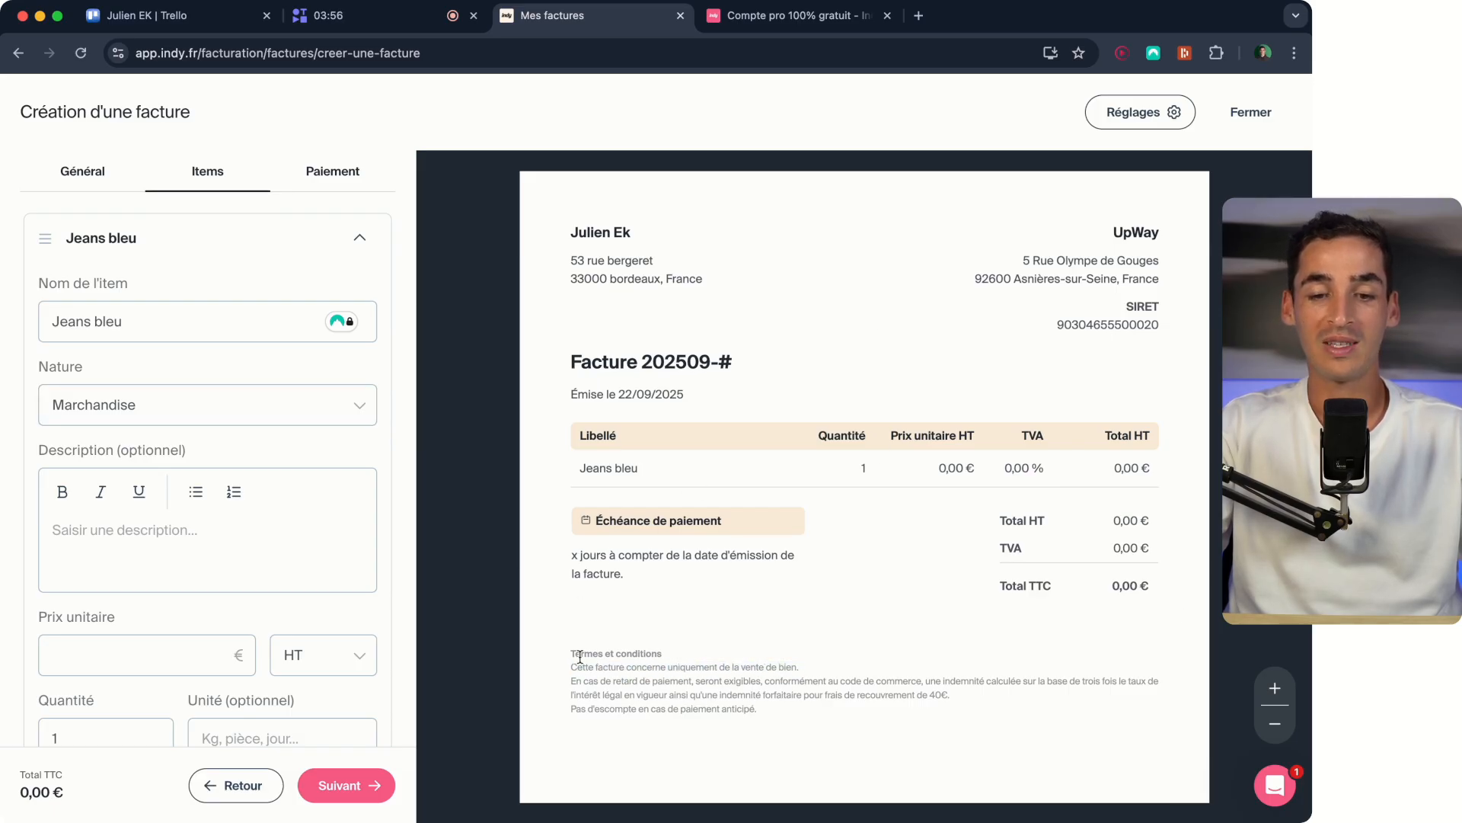
scroll(120, 526, down, 2)
click(119, 562)
text(30)
scroll(265, 538, down, 5)
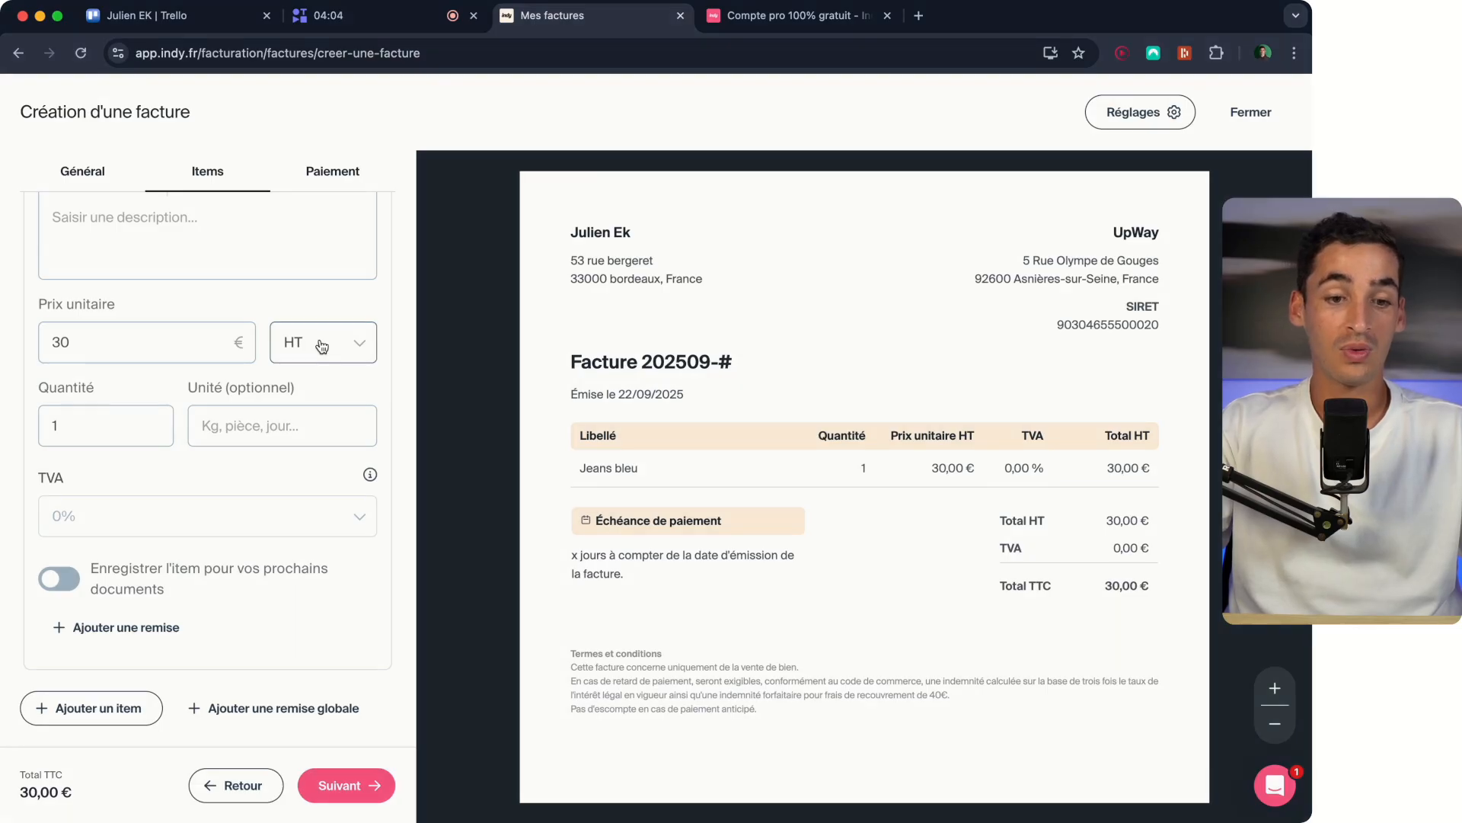
click(320, 344)
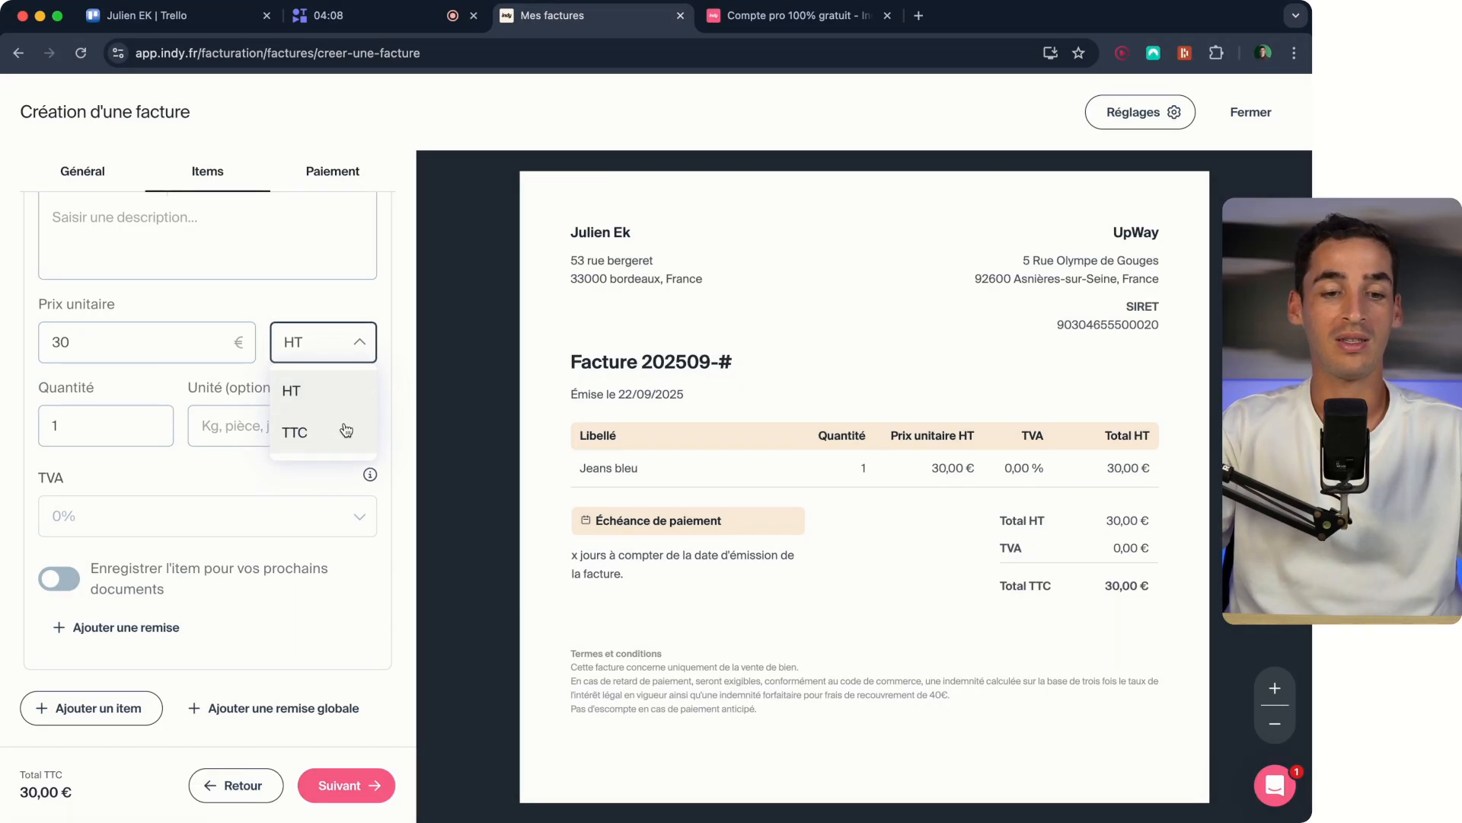
click(304, 392)
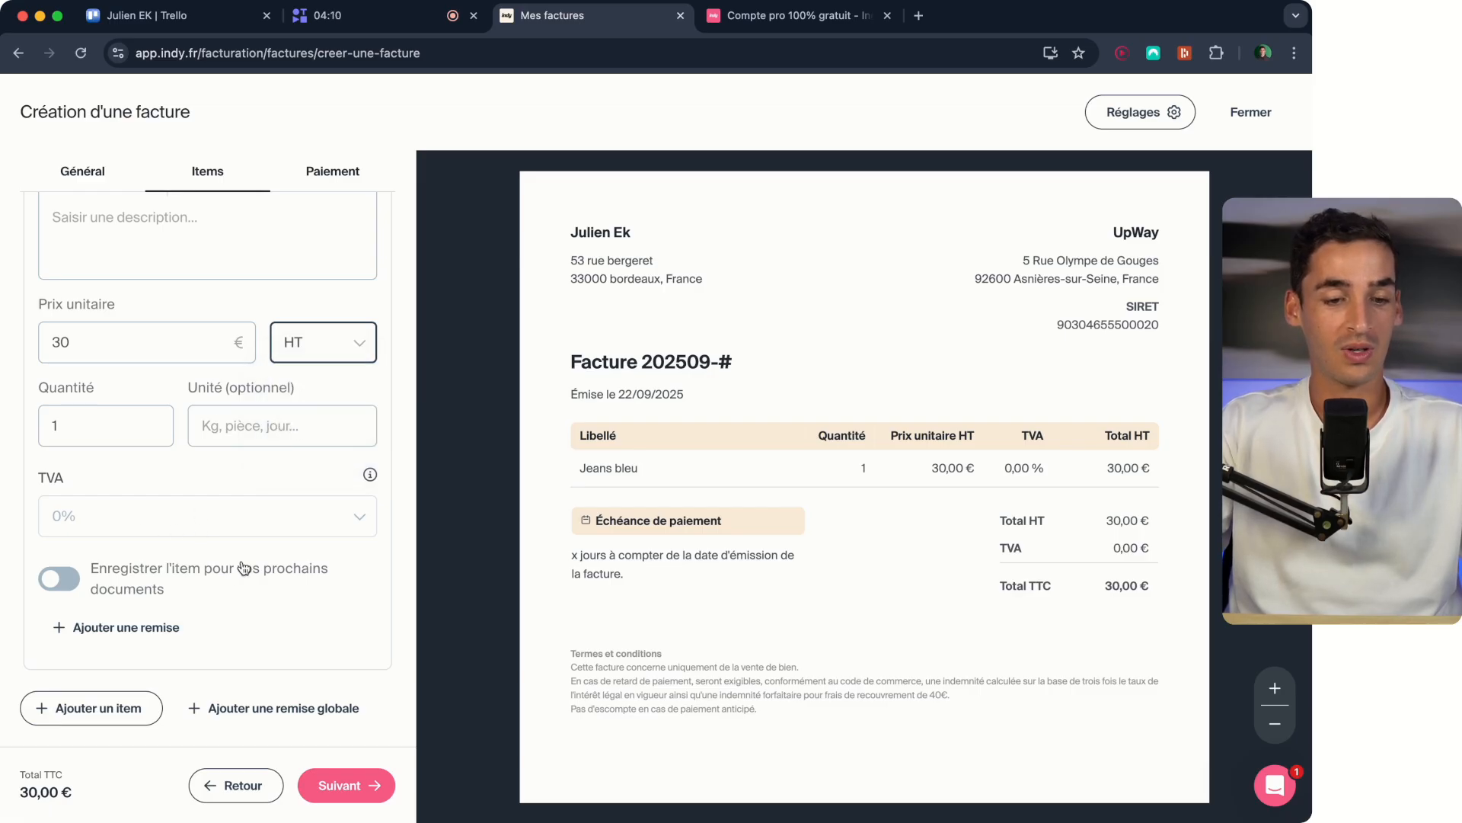
- Proceed to the invoice's payment settings and set the payment deadline to À réception
click(326, 787)
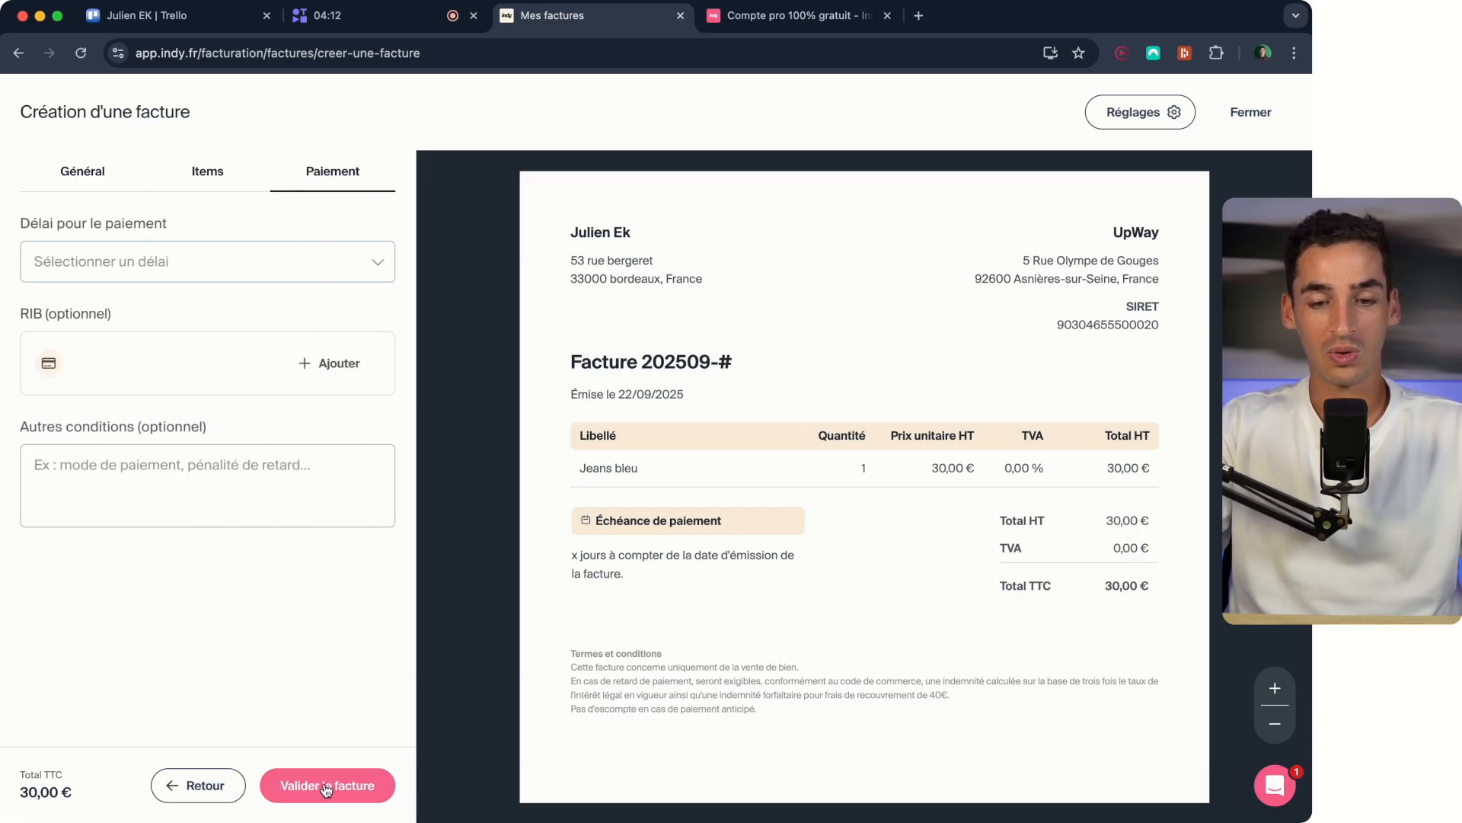
click(137, 275)
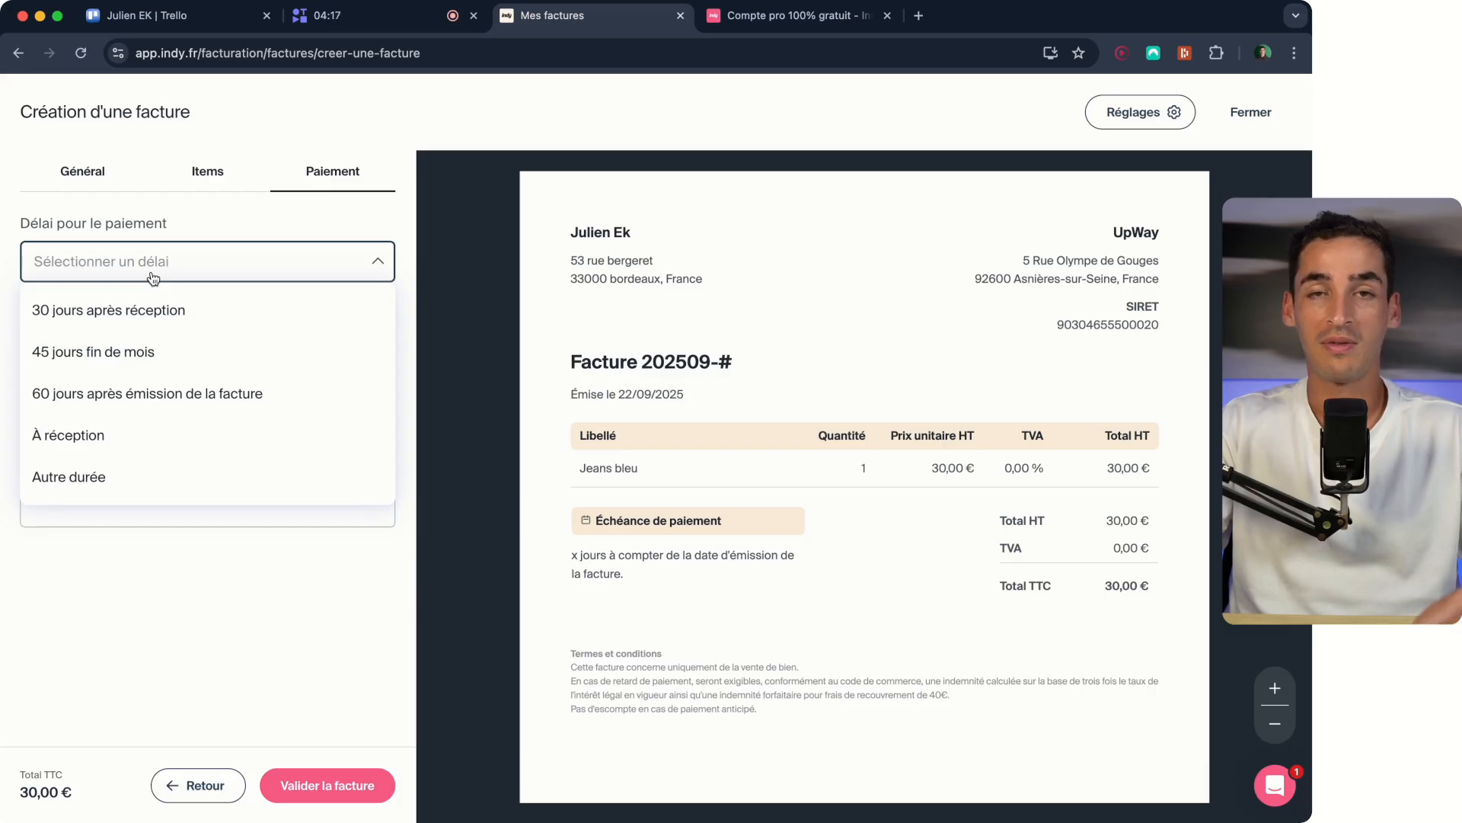
click(214, 448)
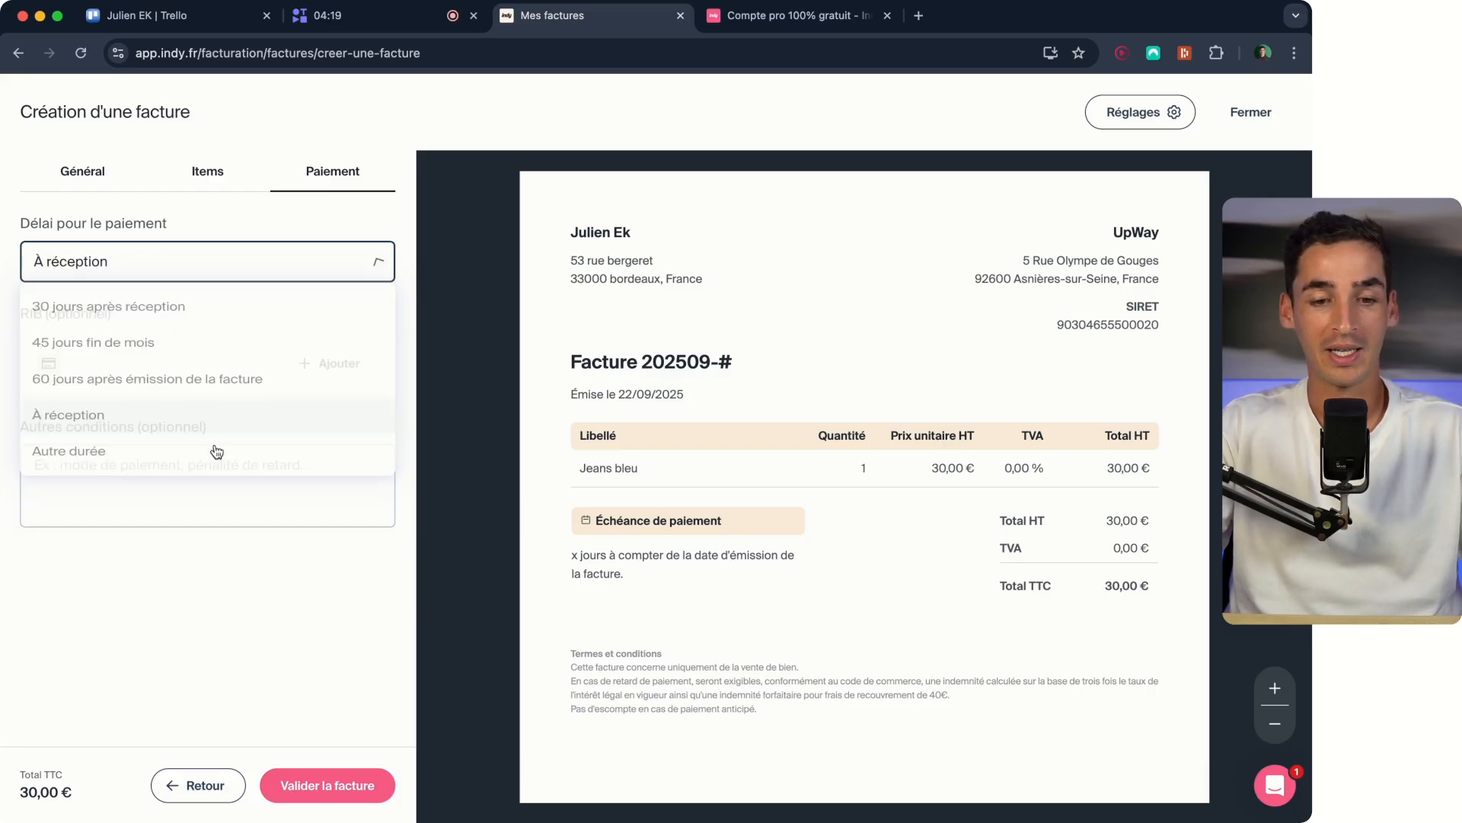
click(279, 266)
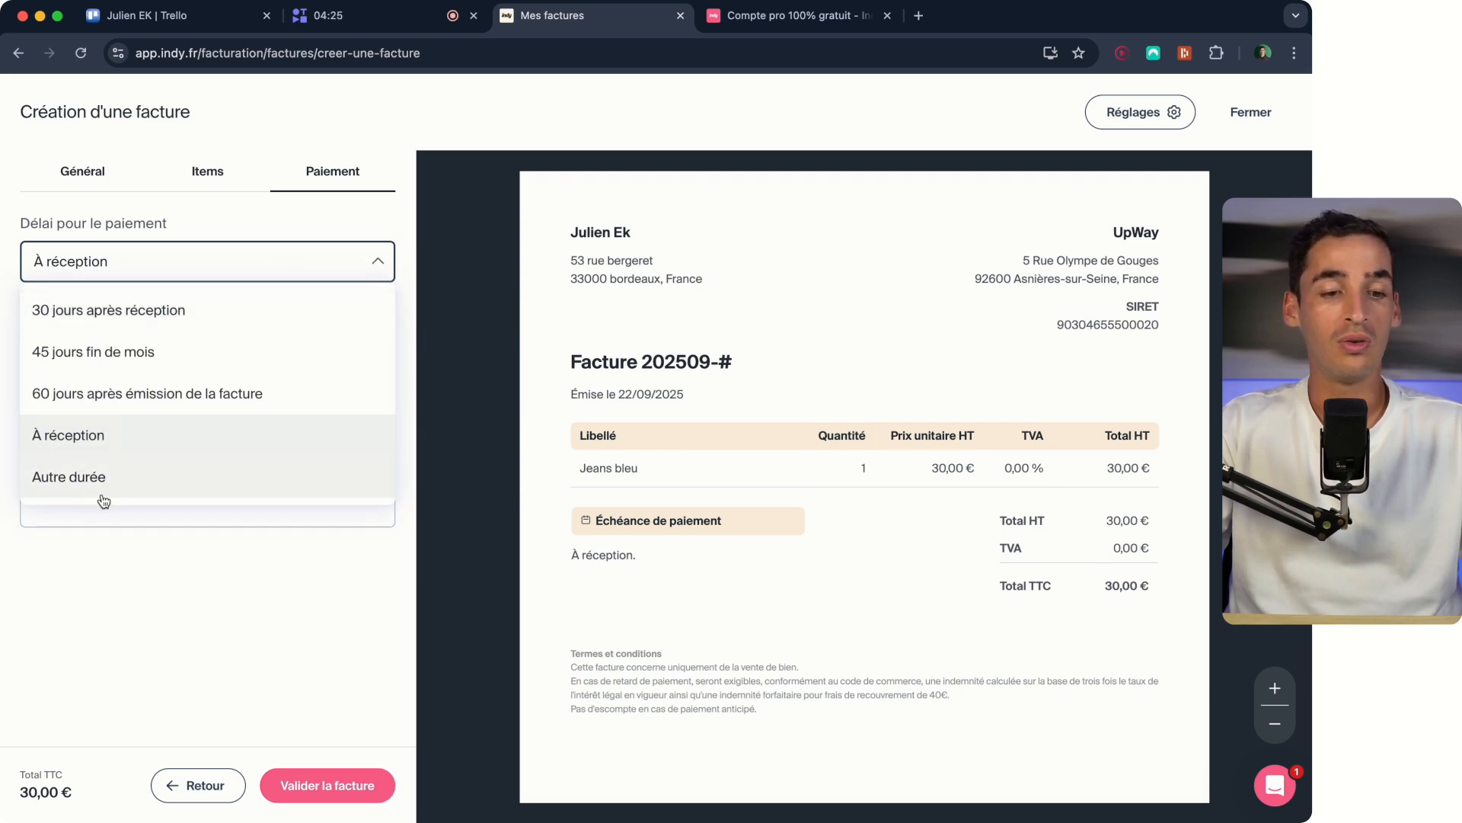
click(111, 434)
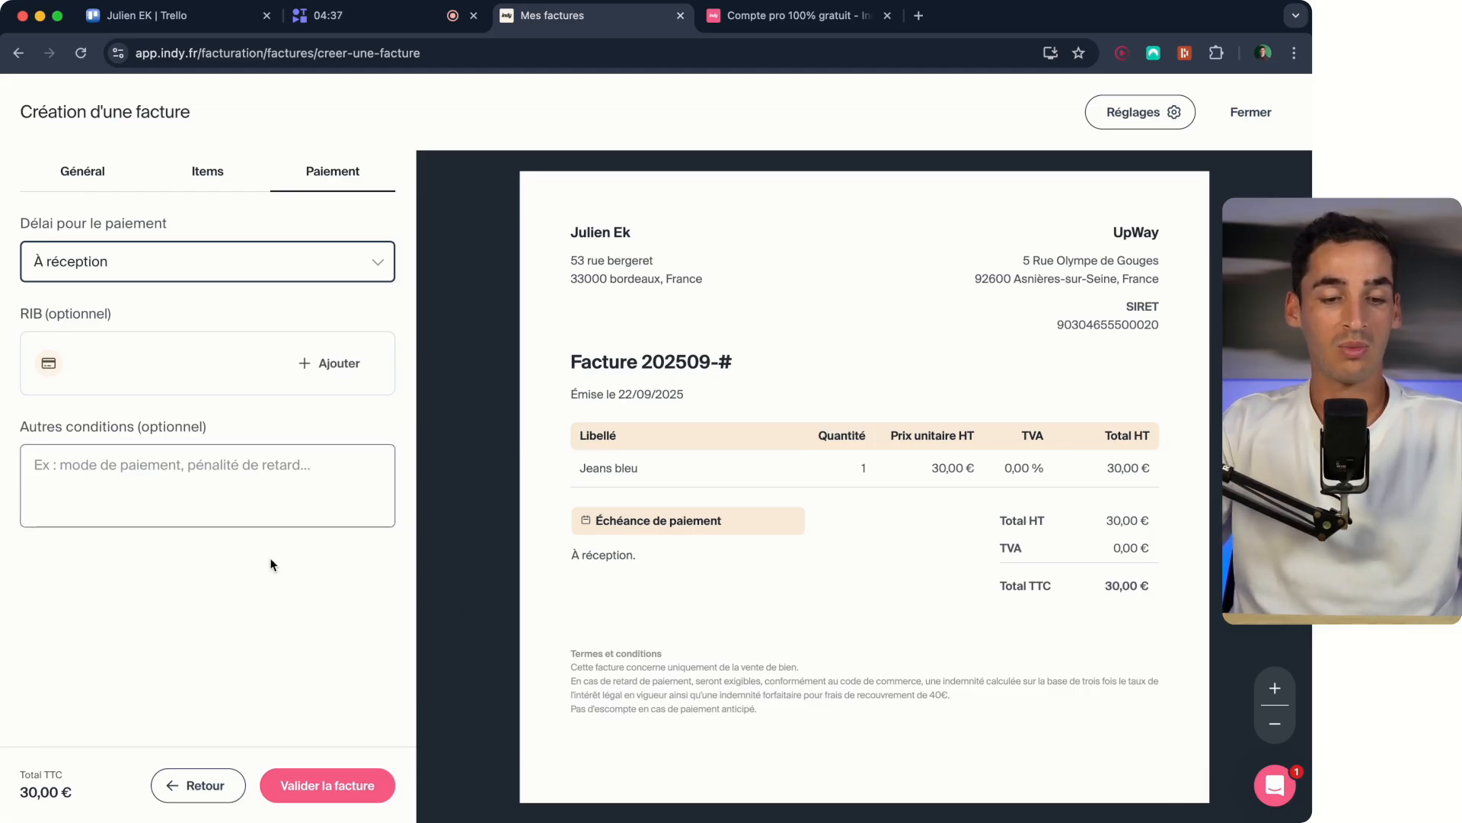
- Review the invoice's summary before validation, and cancel without validating it
click(329, 788)
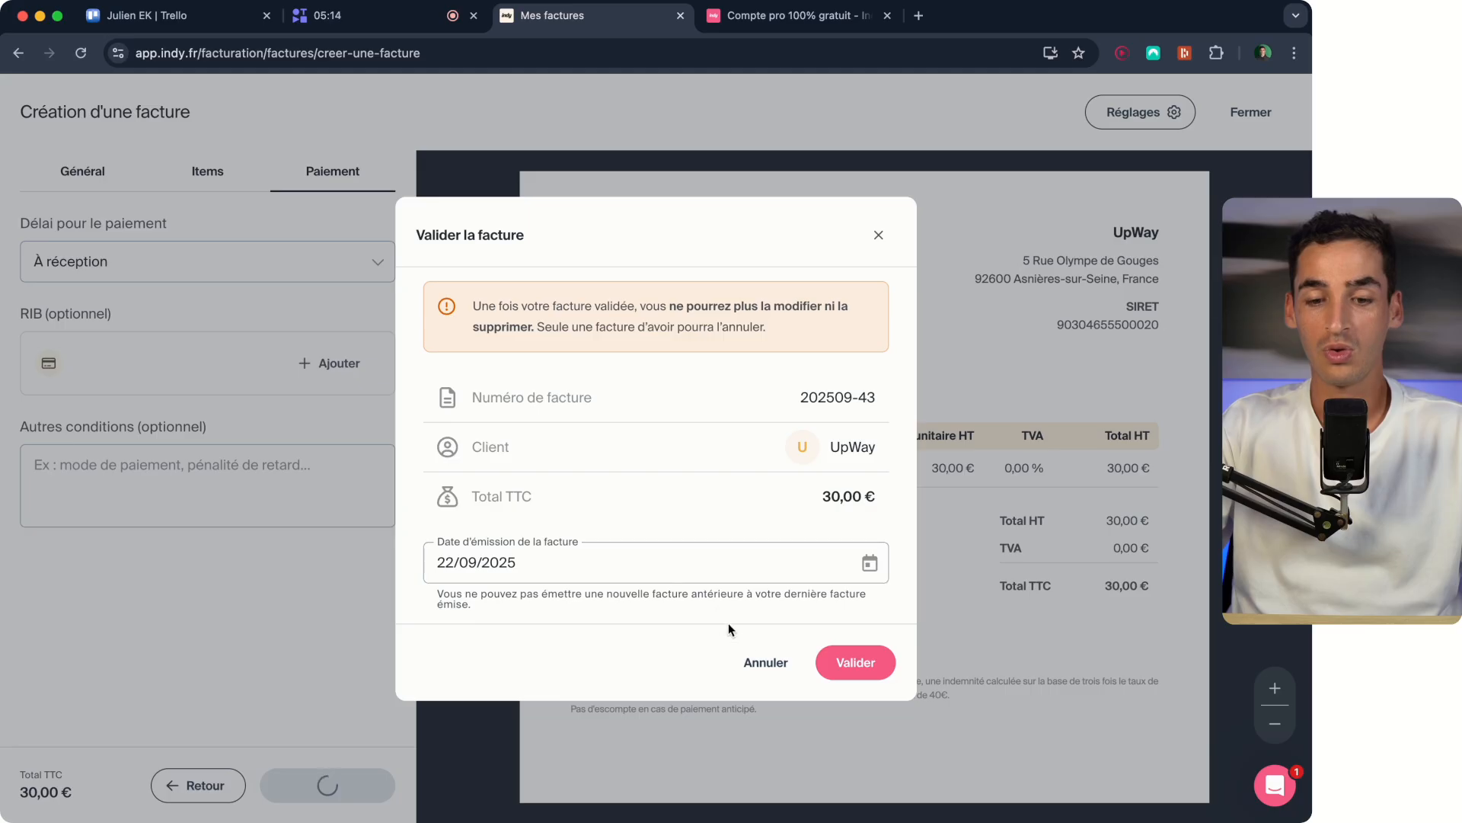
click(762, 663)
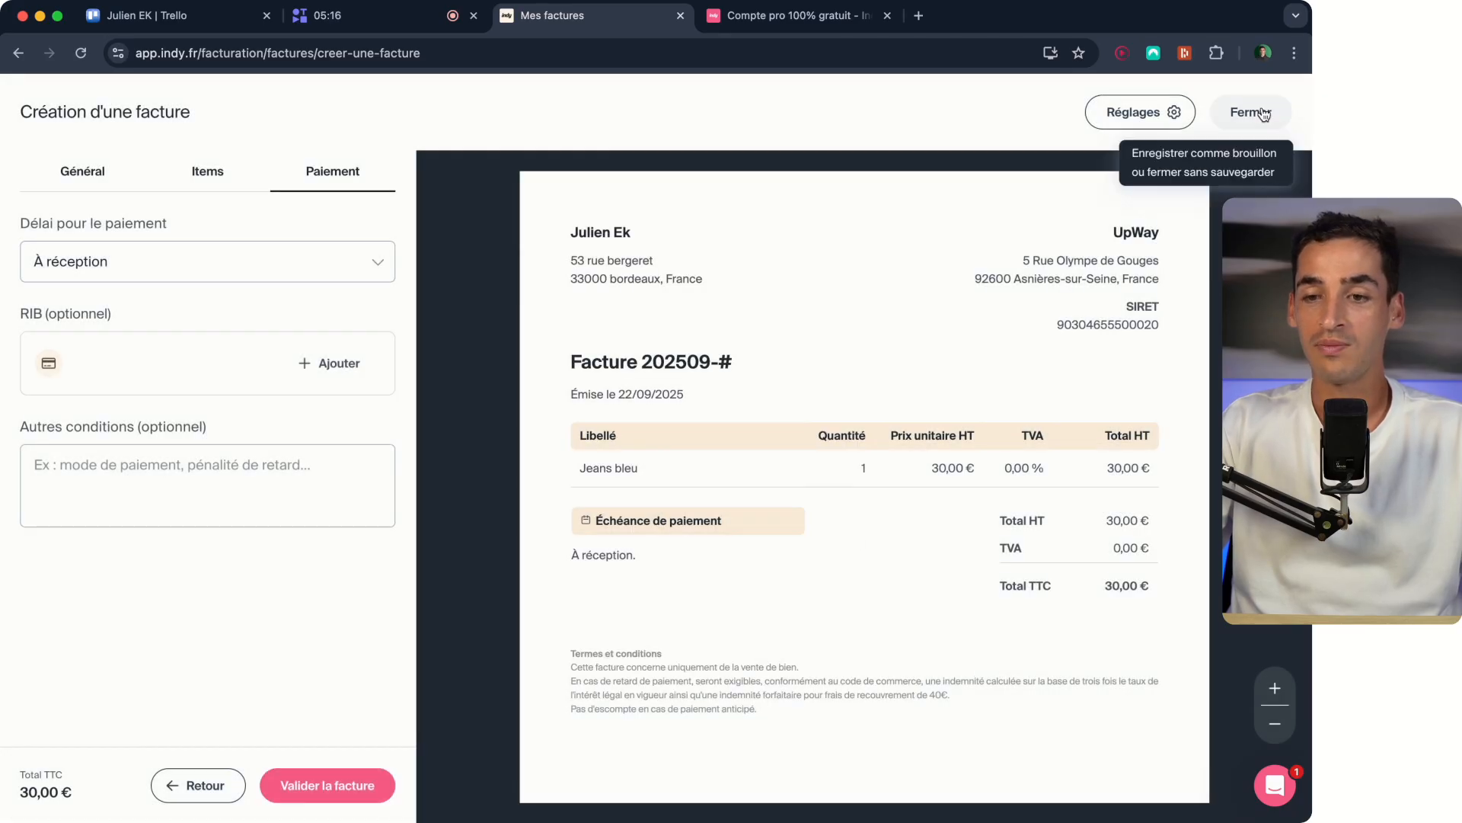
- Close the invoice, saving it as a draft, and delete the UpWay draft from the invoice list
click(1264, 114)
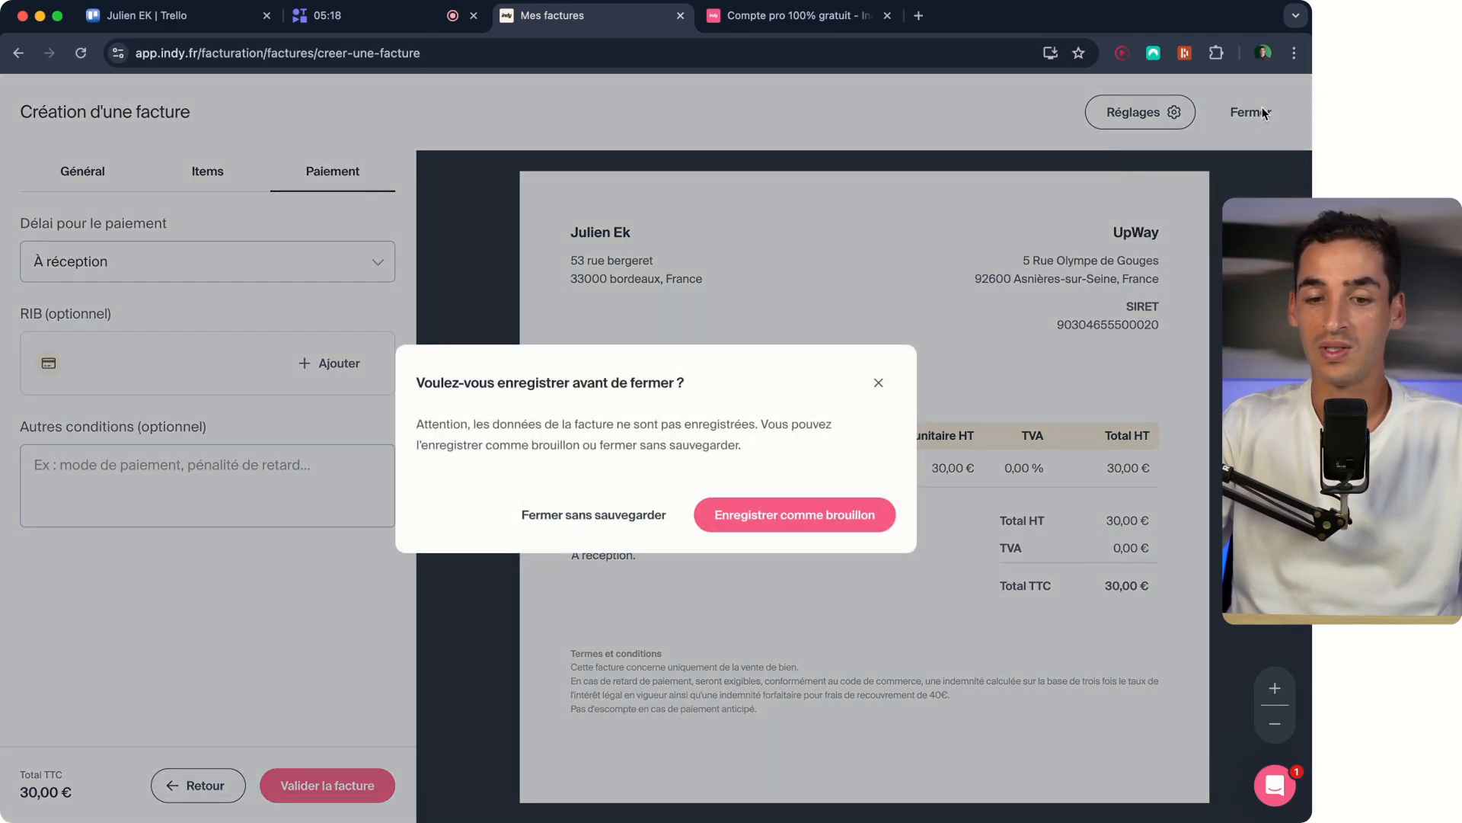
click(515, 515)
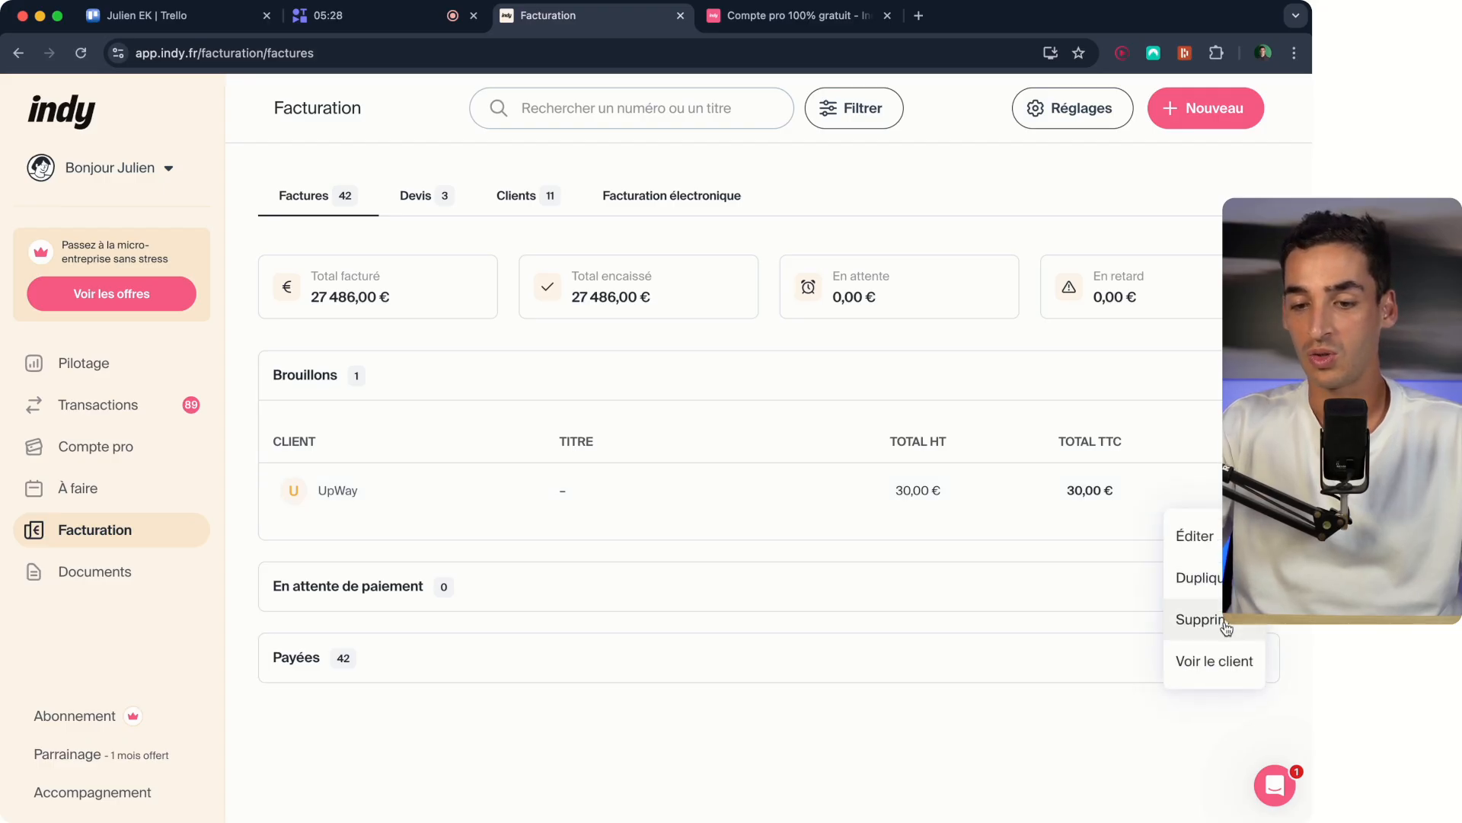
click(1226, 625)
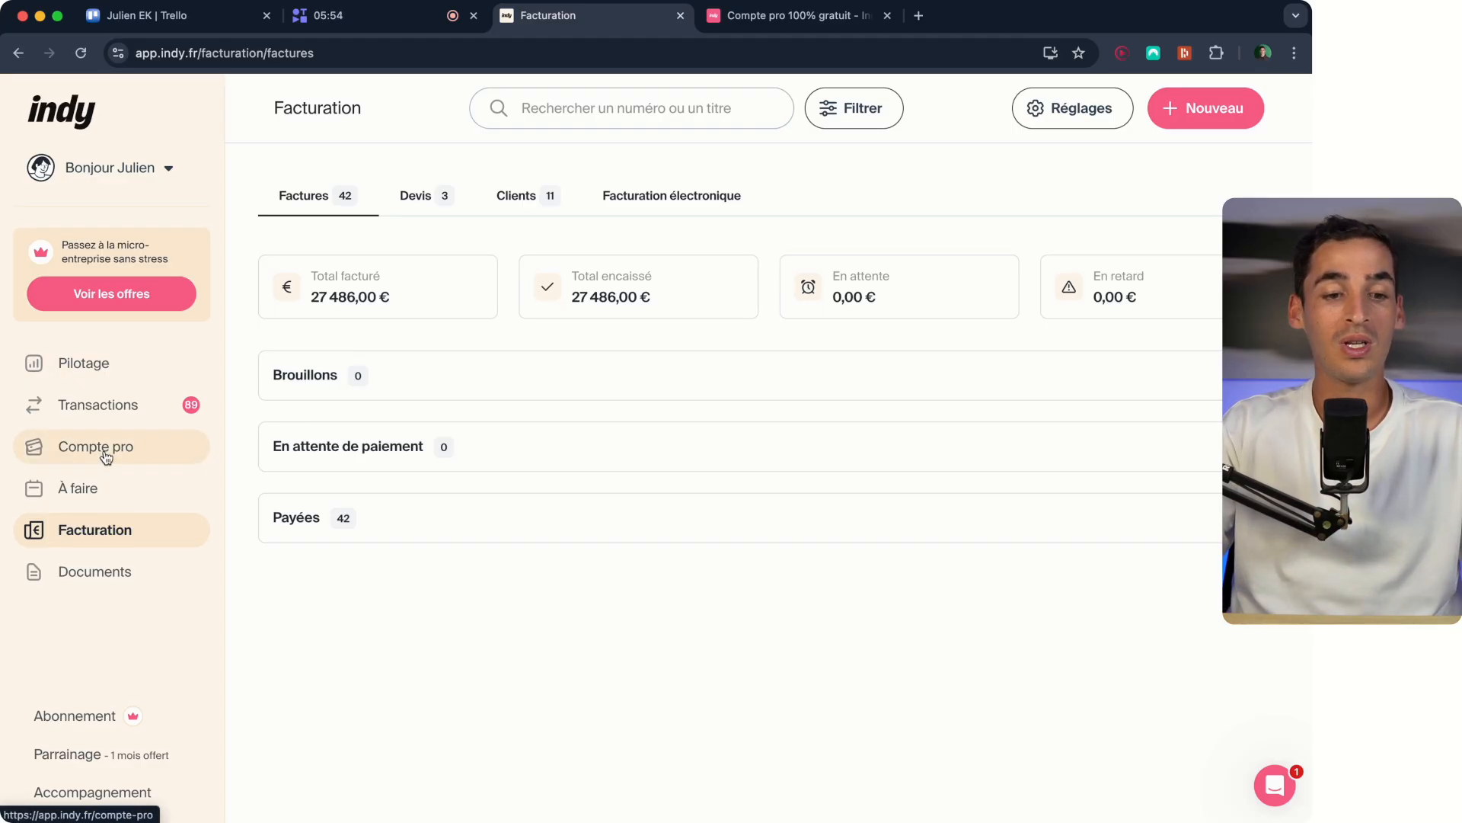
- View Indy's public page about the free Compte pro, and return to the Facturation page
click(780, 11)
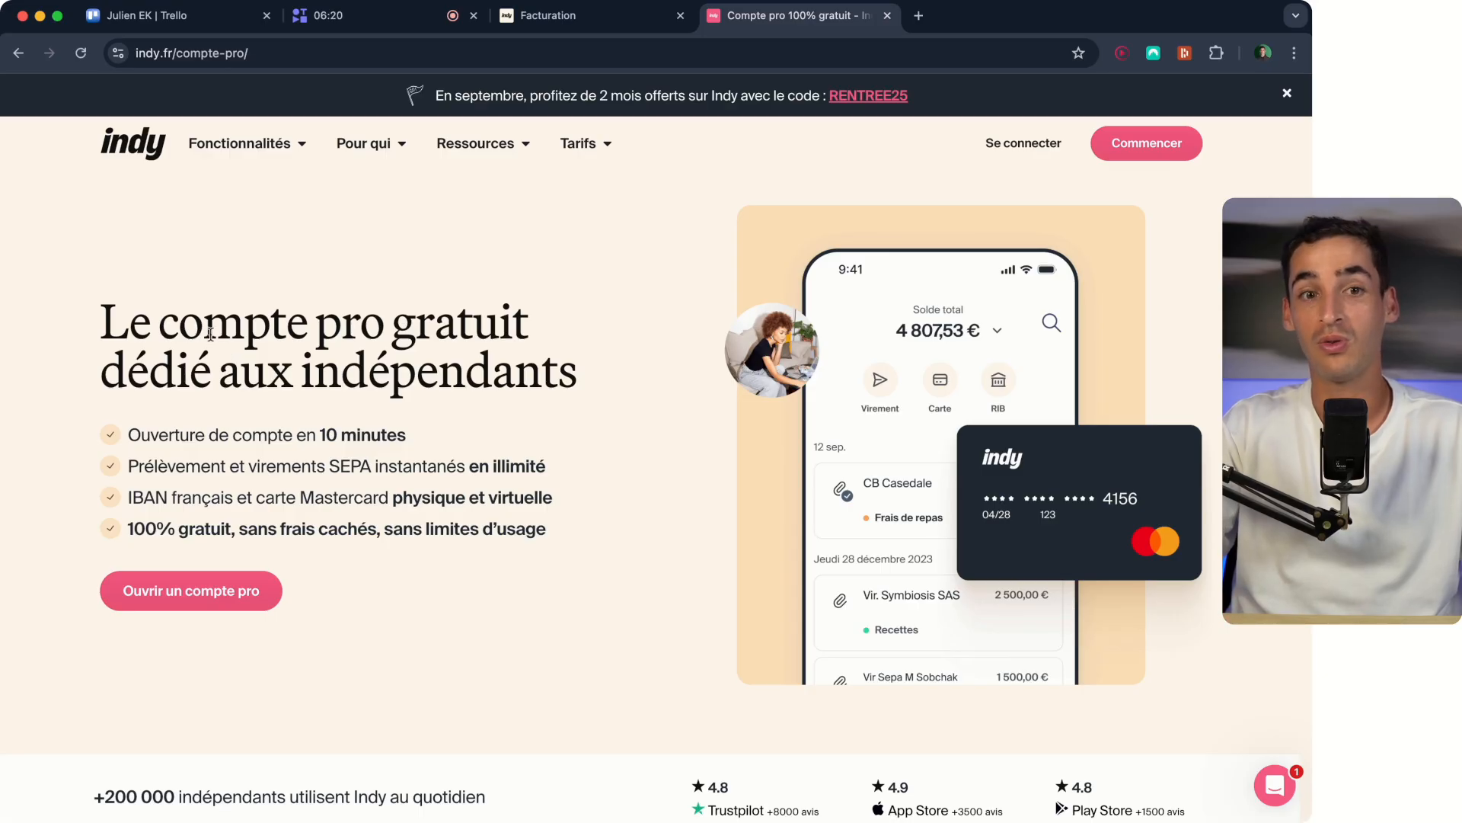
click(579, 22)
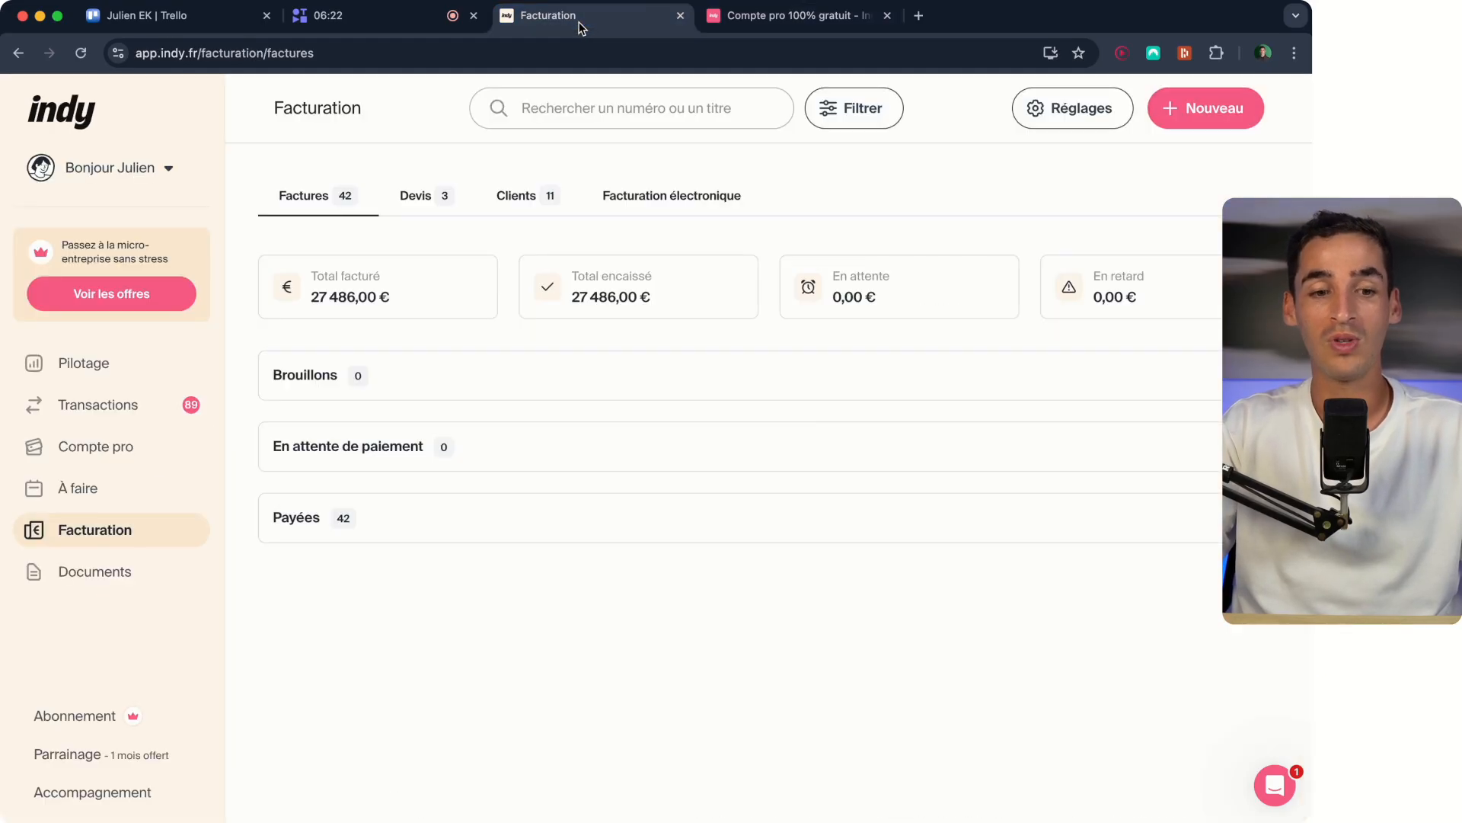